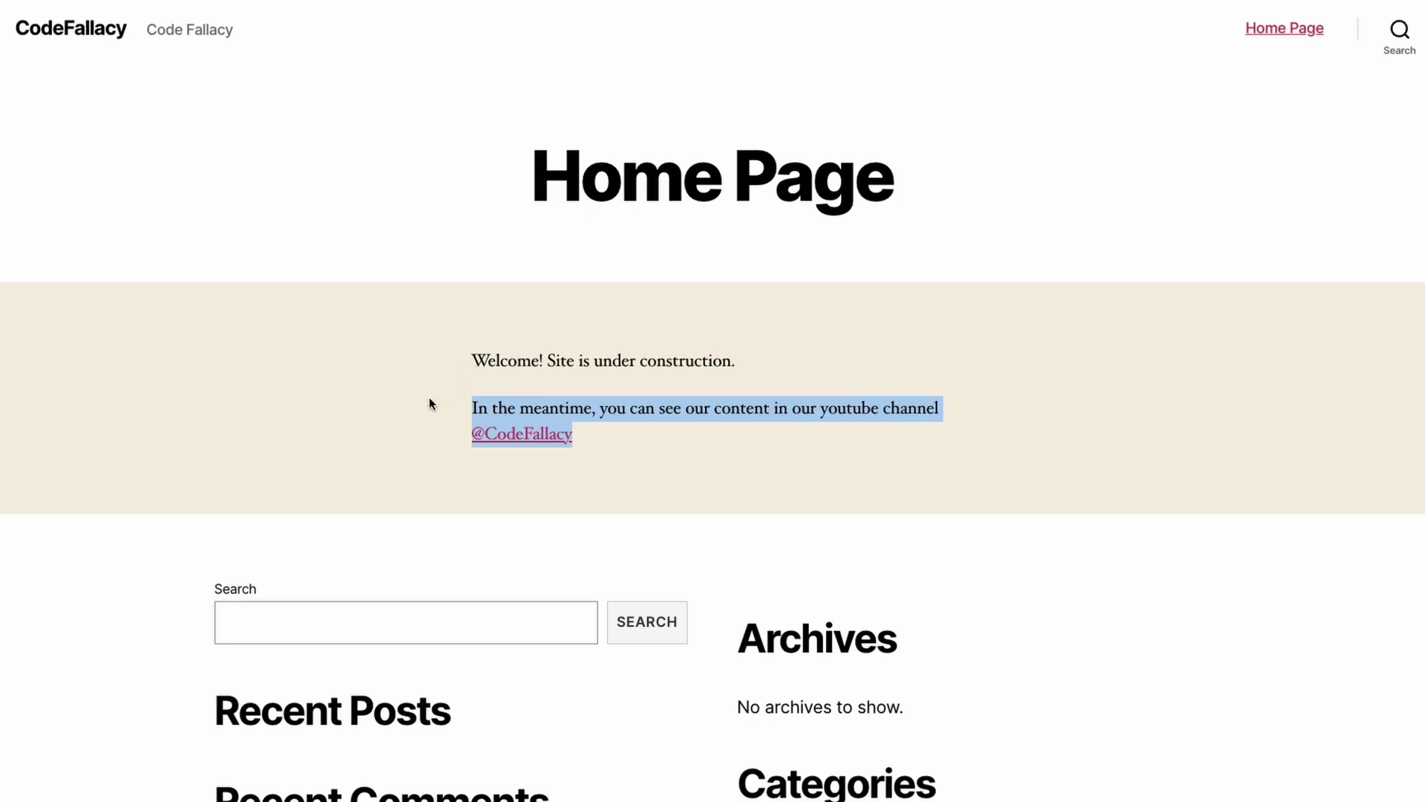
Review the WordPress home page, highlighting the Home Page heading and the under-construction welcome line
{"action": "scroll", "coordinate": [417, 408], "scroll_direction": "down", "scroll_amount": 3}
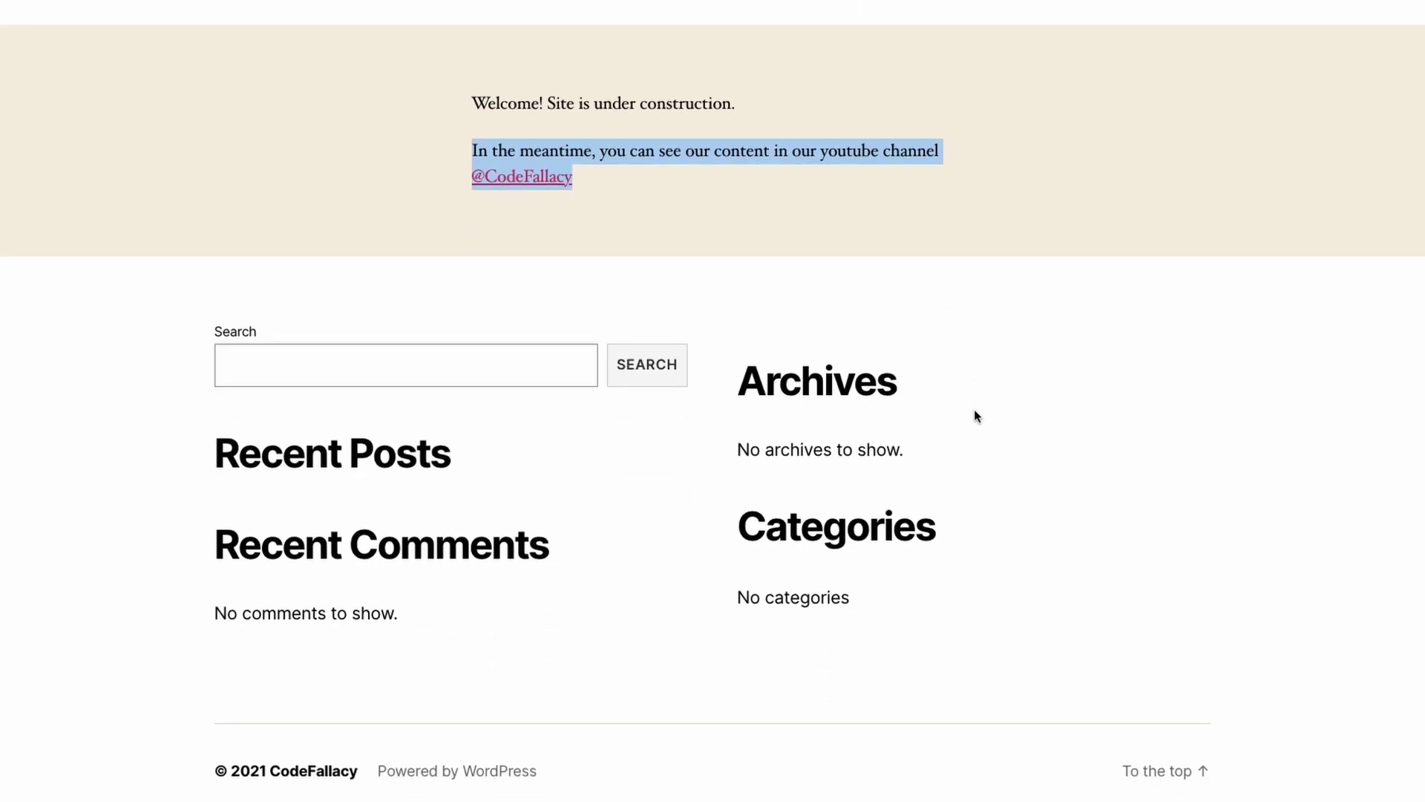
{"action": "scroll", "coordinate": [973, 413], "scroll_direction": "up", "scroll_amount": 3}
{"action": "left_click", "coordinate": [416, 360]}
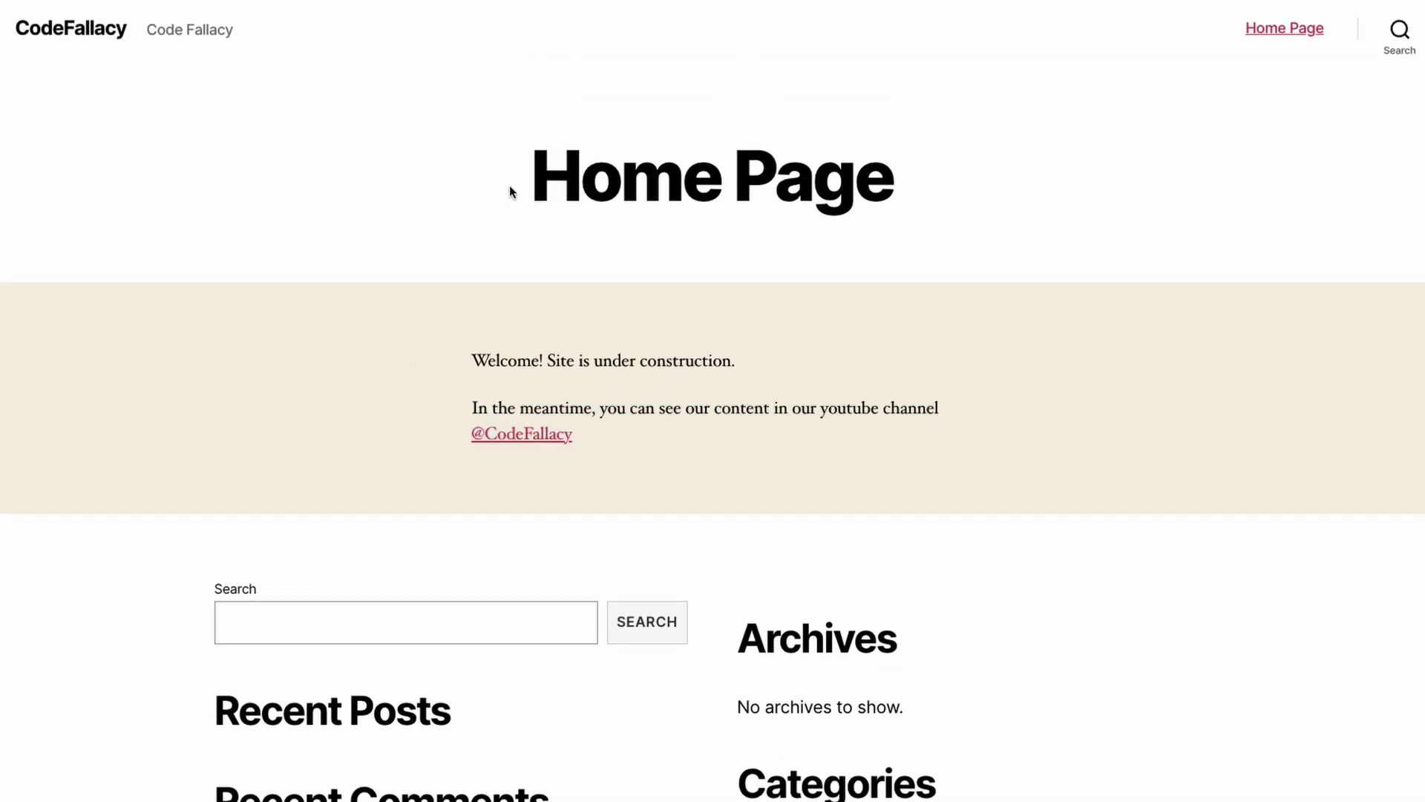
{"action": "left_click_drag", "start_coordinate": [512, 186], "coordinate": [887, 195]}
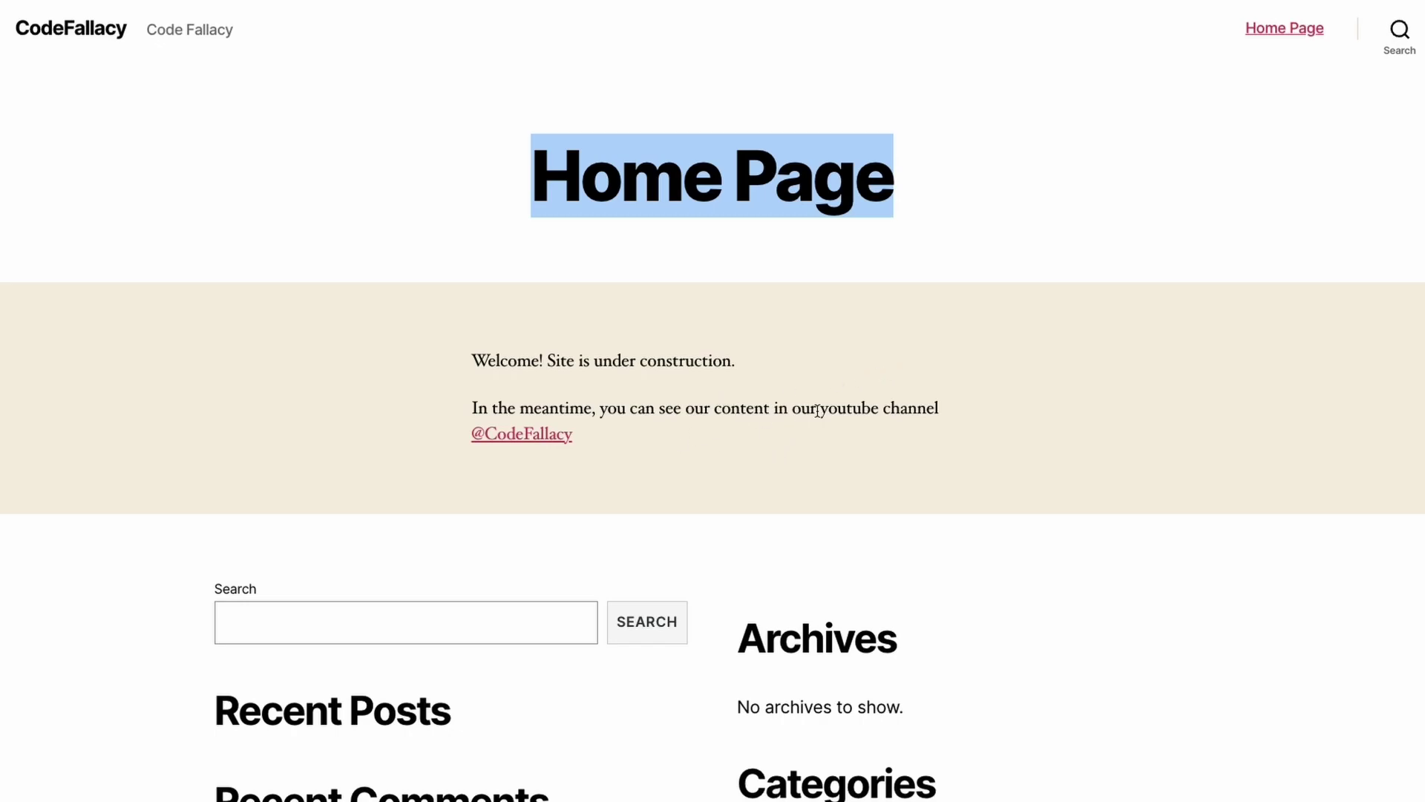
{"action": "scroll", "coordinate": [1110, 302], "scroll_direction": "down", "scroll_amount": 2}
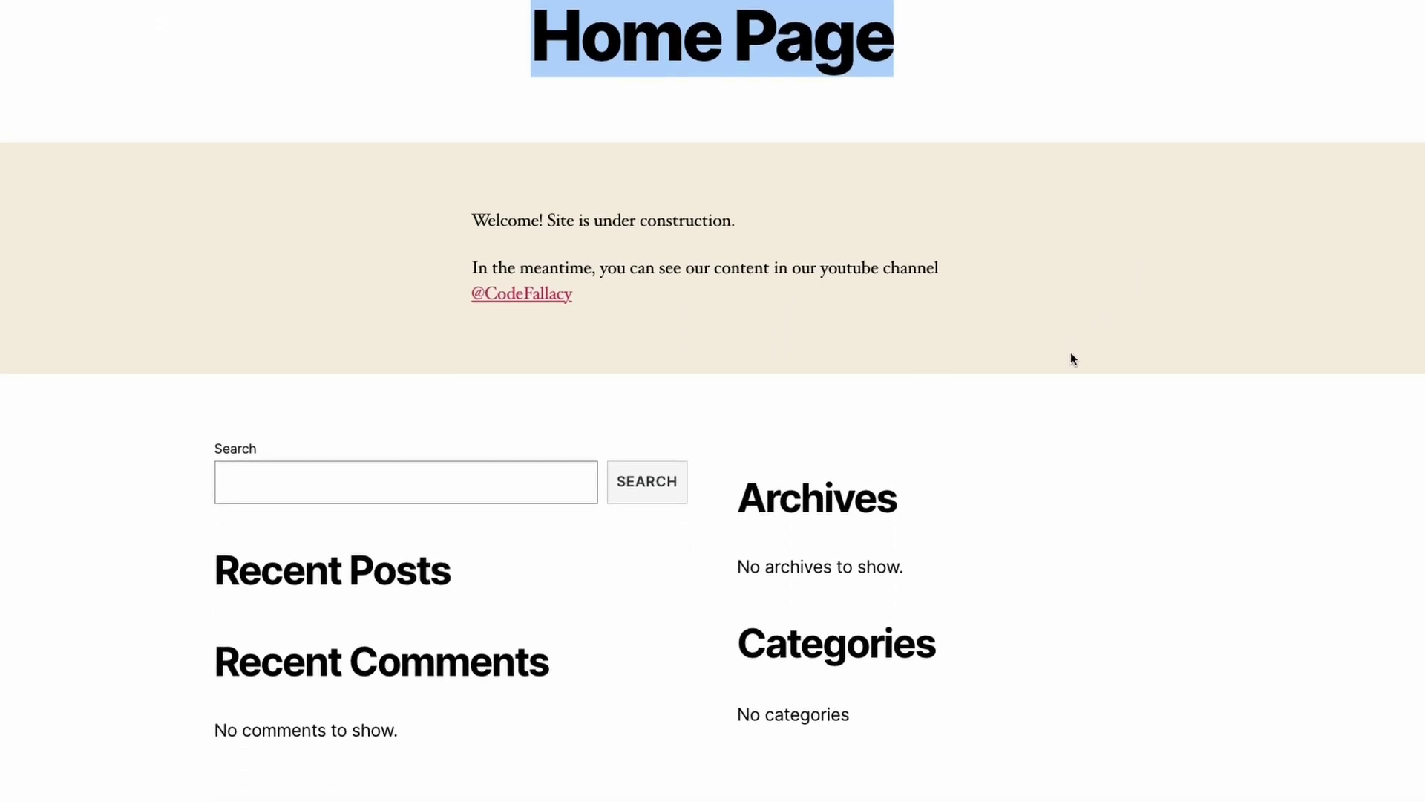
{"action": "left_click_drag", "start_coordinate": [473, 220], "coordinate": [735, 221]}
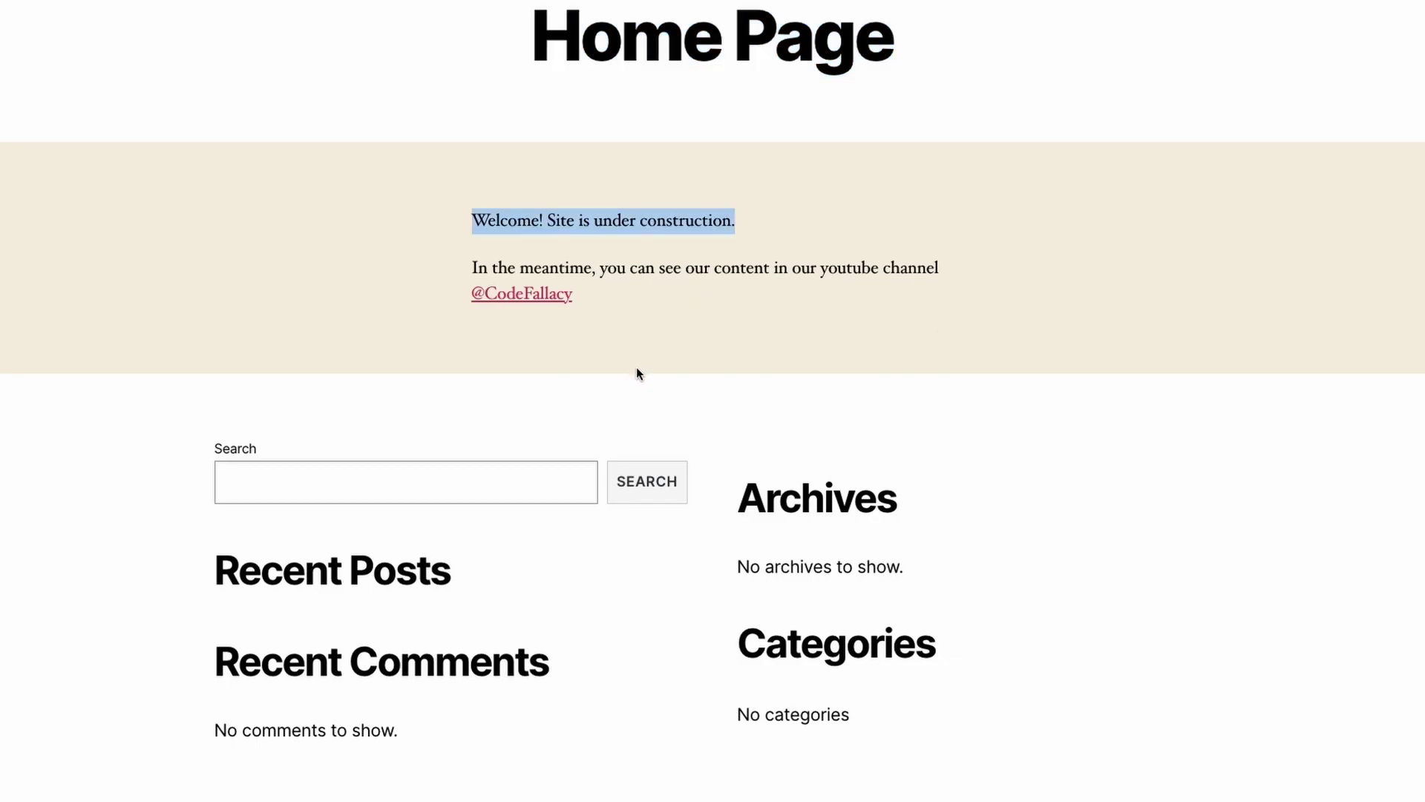
{"action": "scroll", "coordinate": [986, 314], "scroll_direction": "up", "scroll_amount": 2}
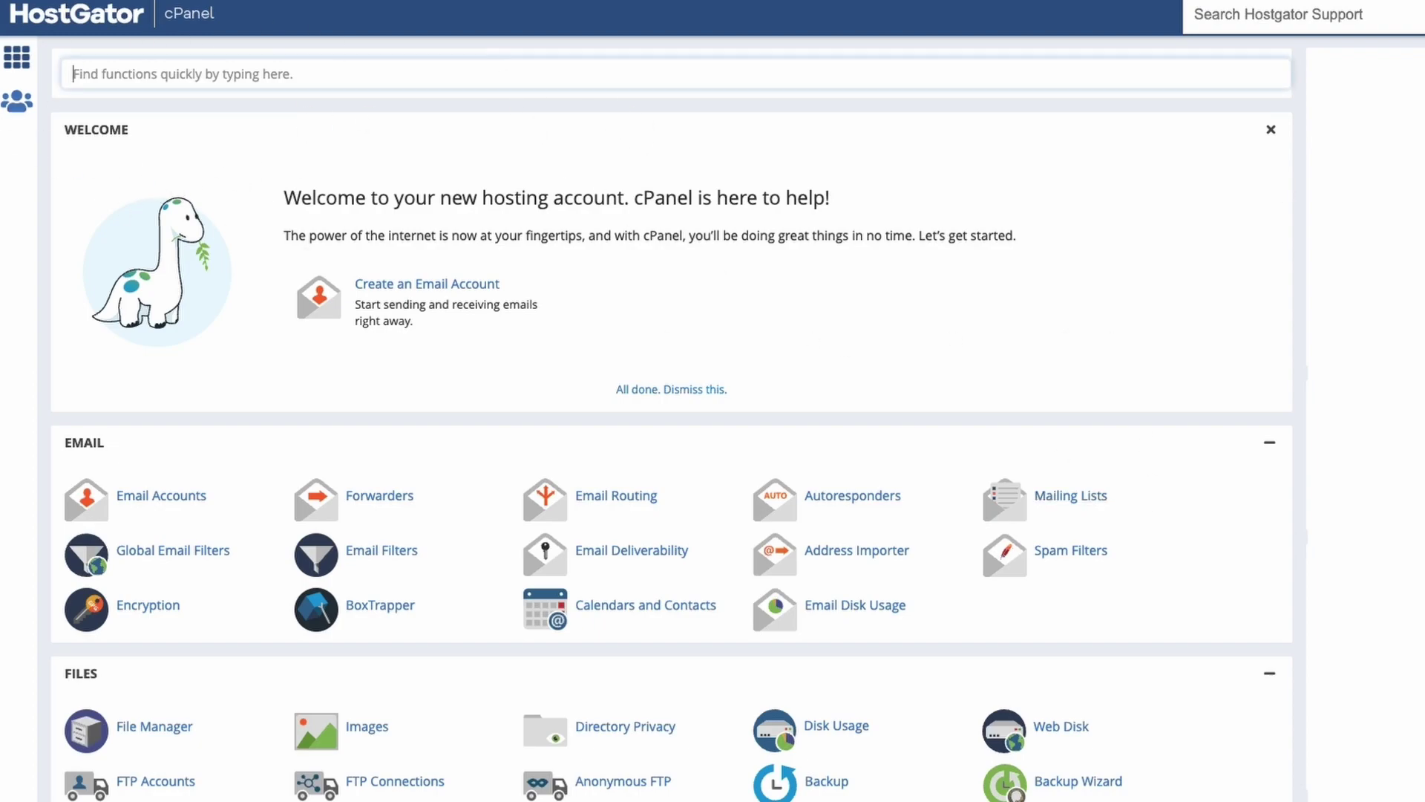
Open cPanel's Terminal from a 'term' search and run ls in the home directory
{"action": "type", "text": "term"}
{"action": "left_click", "coordinate": [141, 182]}
{"action": "type", "text": "ls"}
{"action": "key", "text": "Return"}
Highlight the .kshrc and public_html entries in the home directory listing
{"action": "left_click_drag", "start_coordinate": [545, 238], "coordinate": [489, 239]}
{"action": "left_click", "coordinate": [1002, 336]}
{"action": "left_click_drag", "start_coordinate": [1216, 237], "coordinate": [1316, 239]}
Change into public_html and list its WordPress files
{"action": "left_click", "coordinate": [899, 296]}
{"action": "type", "text": "cd pu"}
{"action": "key", "text": "Tab"}
{"action": "type", "text": "h"}
{"action": "key", "text": "Tab"}
{"action": "key", "text": "Return"}
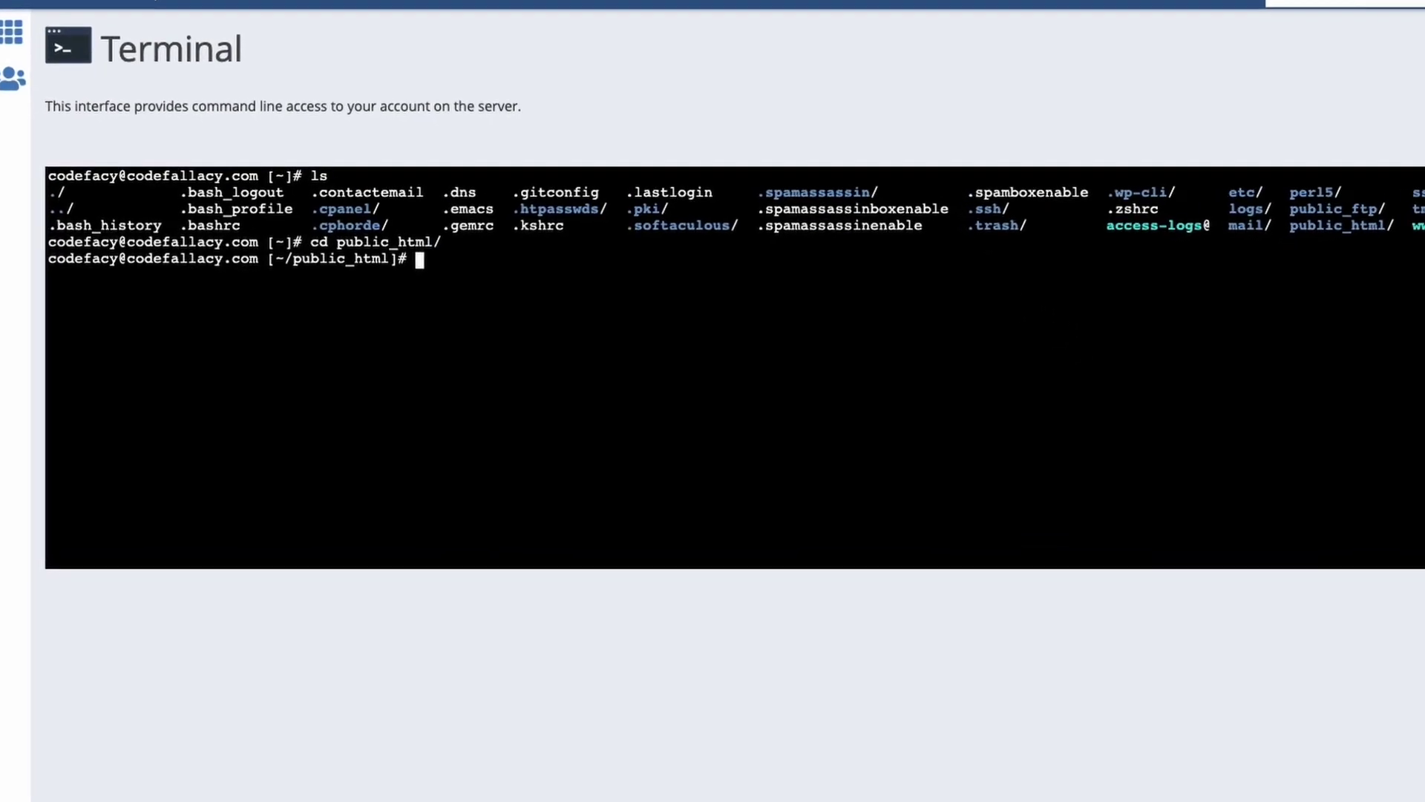
{"action": "type", "text": "ls"}
{"action": "key", "text": "Return"}
Highlight the public_html listing, including the existing .gitignore file and .git folder
{"action": "left_click_drag", "start_coordinate": [1359, 264], "coordinate": [197, 215]}
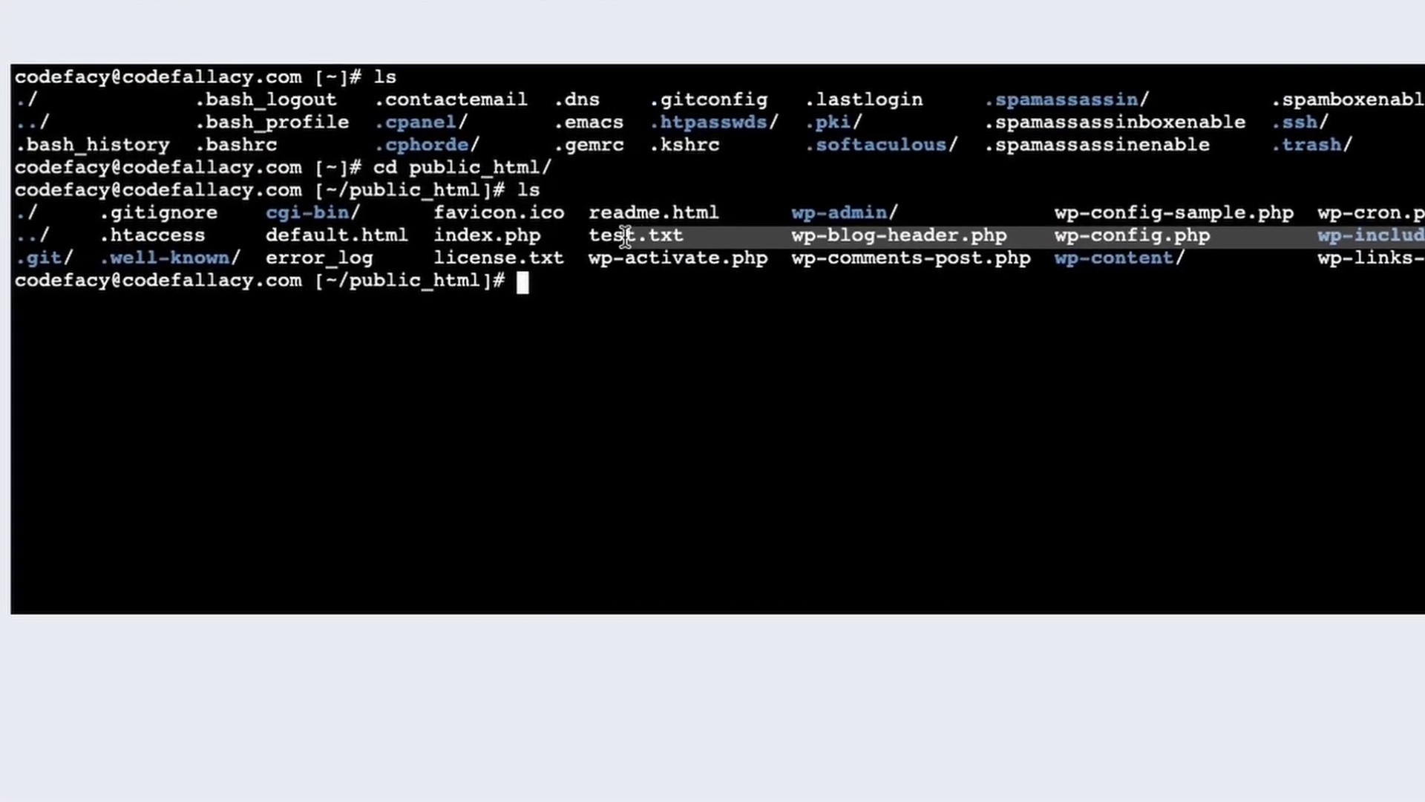
{"action": "left_click", "coordinate": [297, 301]}
{"action": "left_click_drag", "start_coordinate": [1417, 245], "coordinate": [255, 207]}
{"action": "left_click", "coordinate": [230, 254]}
{"action": "left_click_drag", "start_coordinate": [94, 192], "coordinate": [221, 194]}
{"action": "left_click_drag", "start_coordinate": [80, 247], "coordinate": [6, 249]}
{"action": "left_click", "coordinate": [769, 316]}
Delete the old .git folder with rm -rf .git and enter rm -rf .gitignore
{"action": "type", "text": "rm -rf .git"}
{"action": "key", "text": "Return"}
{"action": "type", "text": "rm -rf .gitign"}
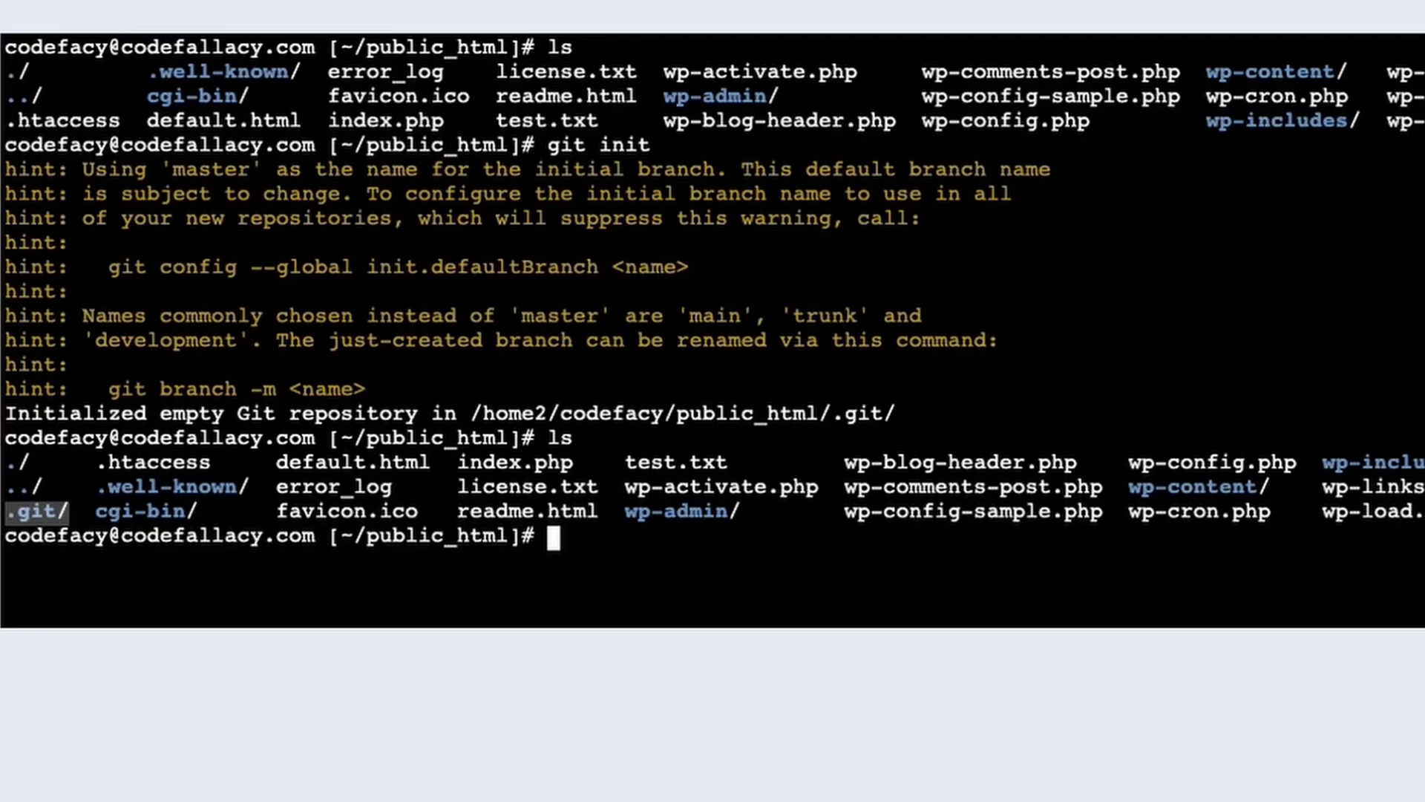
Start typing the nano command at the public_html prompt
{"action": "left_click", "coordinate": [624, 565]}
{"action": "type", "text": "na"}
{"action": "key", "text": "BackSpace"}
{"action": "type", "text": "ano"}
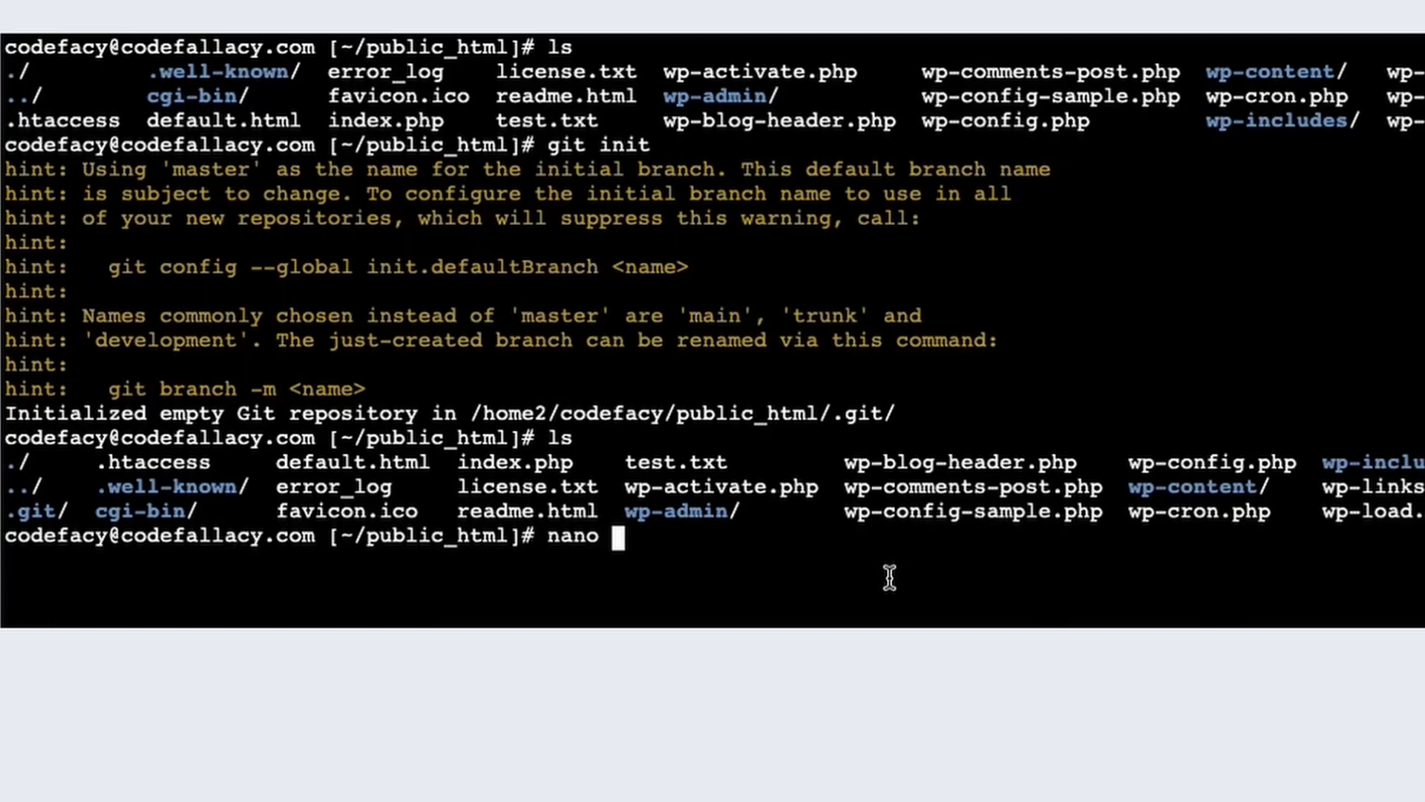
Open .gitignore in nano and enter wp-config.php and node_modules on separate lines
{"action": "type", "text": ".gitignore"}
{"action": "key", "text": "Return"}
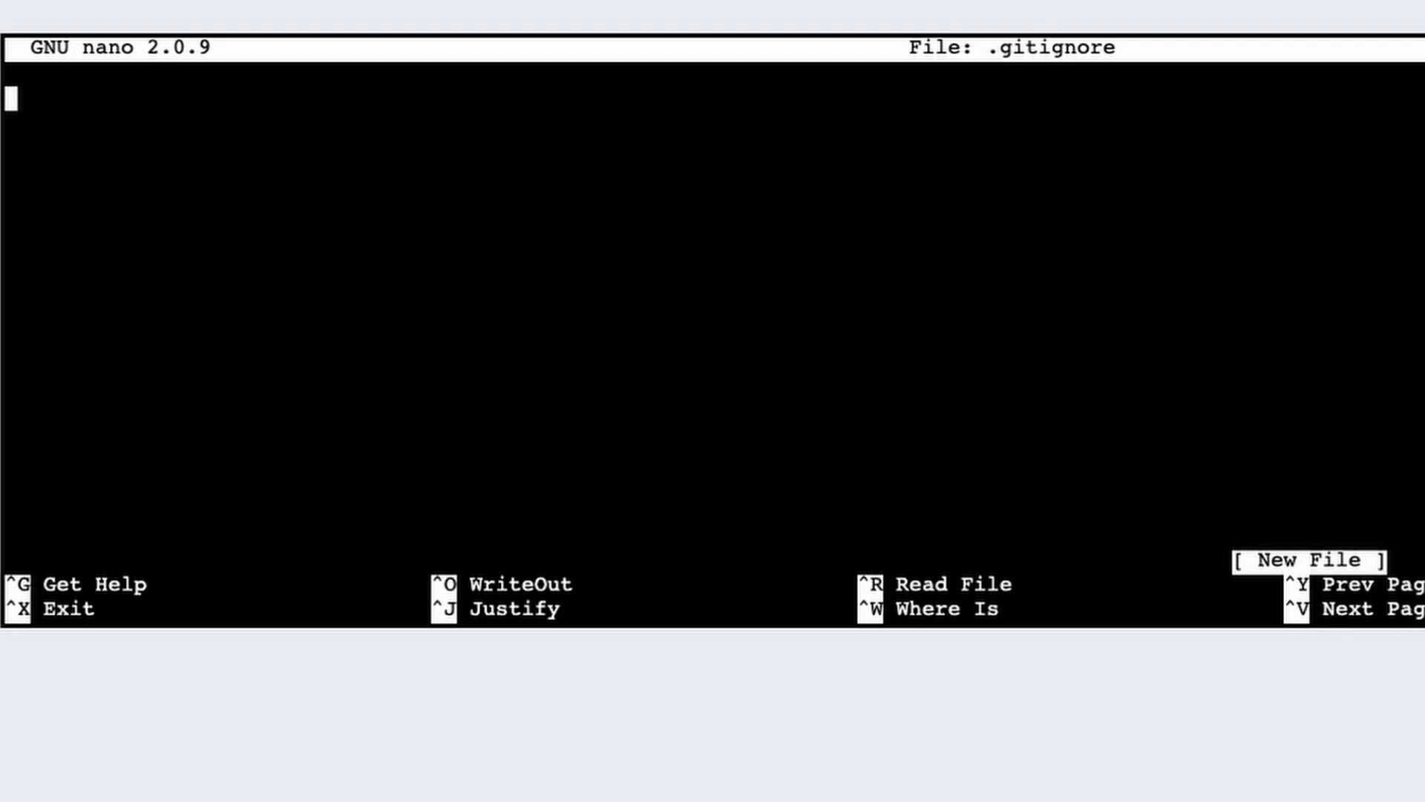
{"action": "type", "text": "wp-config.php"}
{"action": "key", "text": "Return"}
{"action": "key", "text": "Return"}
{"action": "type", "text": "node_modul"}
{"action": "key", "text": "BackSpace"}
{"action": "type", "text": "ules"}
{"action": "key", "text": "Return"}
Move to the empty line and search the computer for the notes app
{"action": "key", "text": "Up"}
{"action": "key", "text": "Down"}
{"action": "key", "text": "Down"}
{"action": "key", "text": "super+space"}
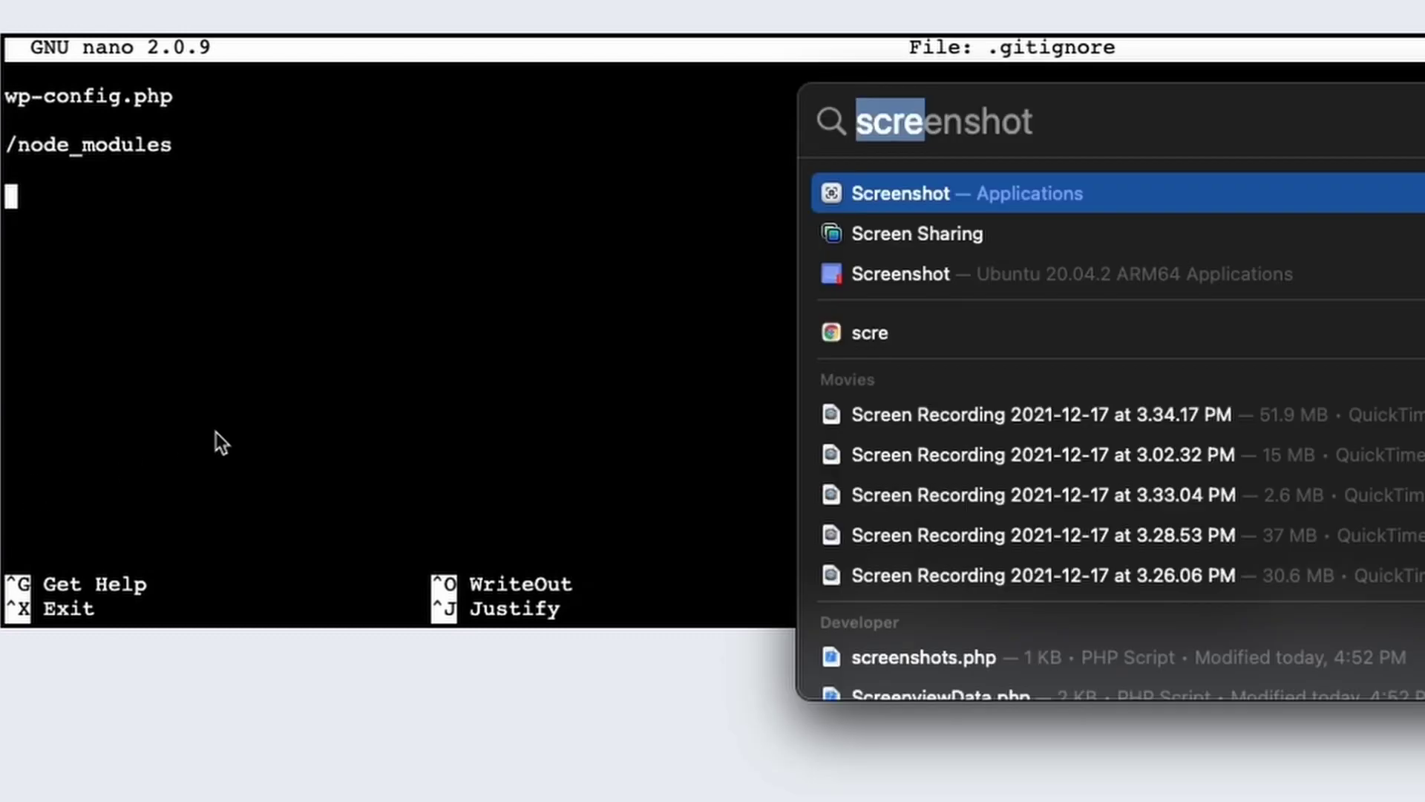
{"action": "type", "text": "notes"}
Bring up the ignore list from Standard Notes and save .gitignore with Ctrl+O
{"action": "left_click", "coordinate": [885, 193]}
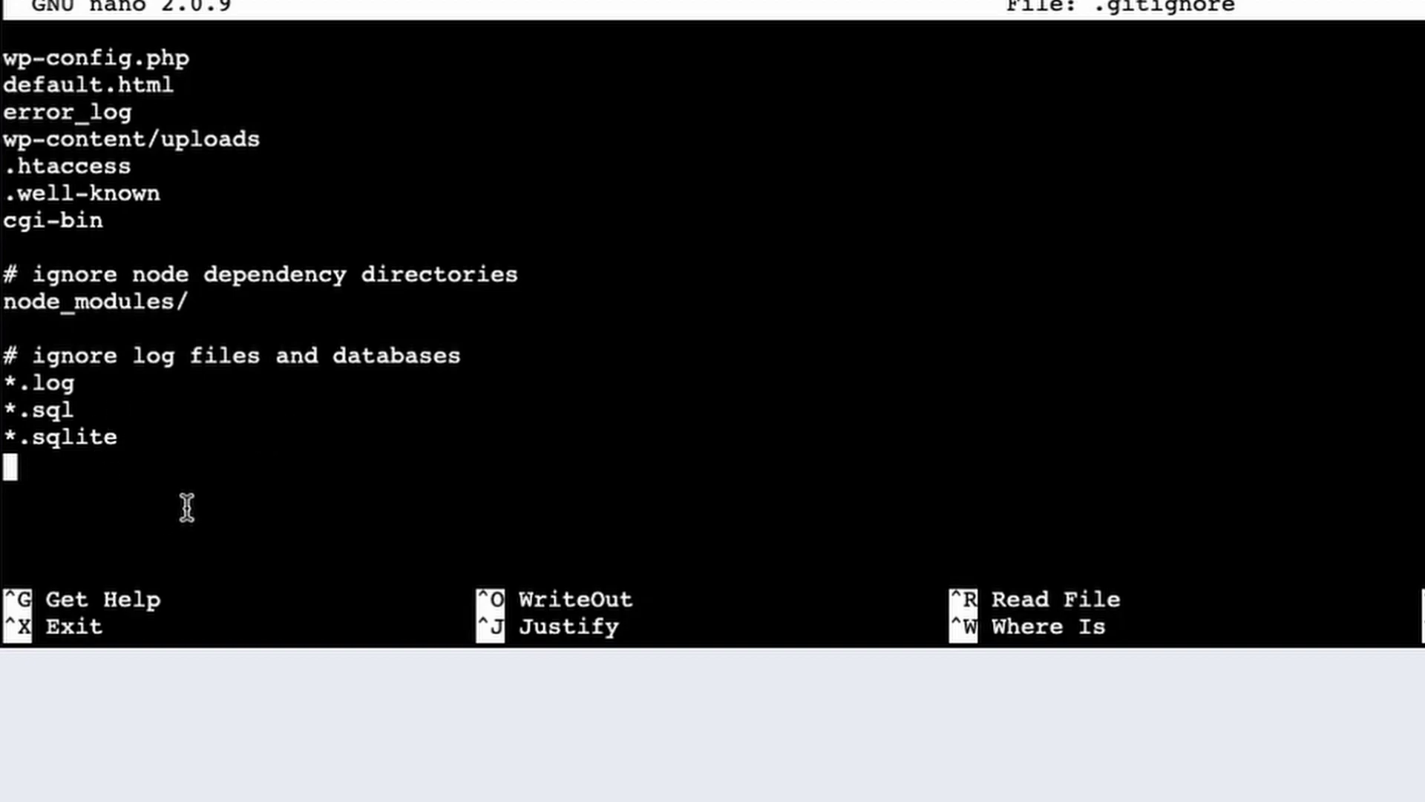
{"action": "key", "text": "ctrl+o"}
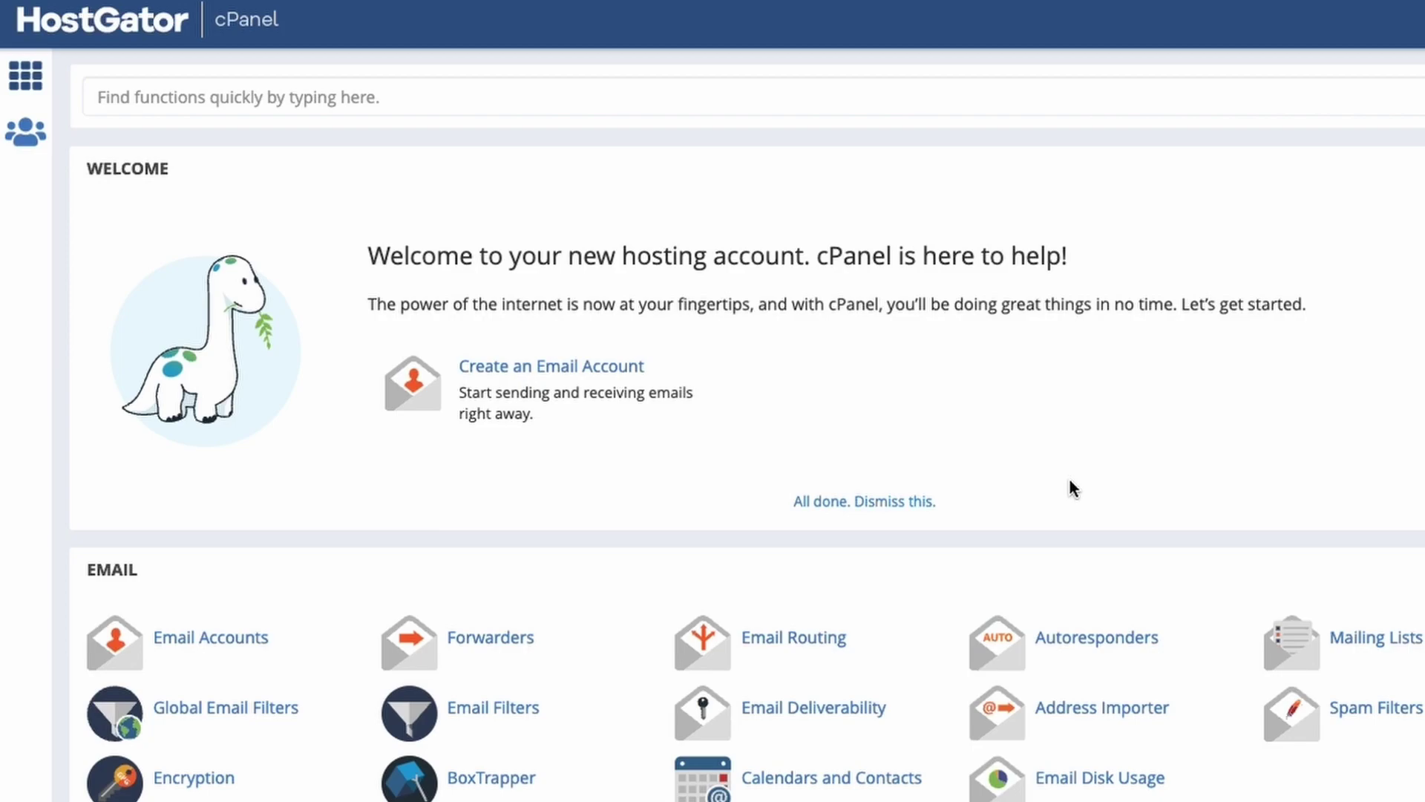
Search 'ssh' in cPanel and open the Manage SSH Keys page under SSH Access
{"action": "left_click", "coordinate": [483, 85]}
{"action": "type", "text": "ssh"}
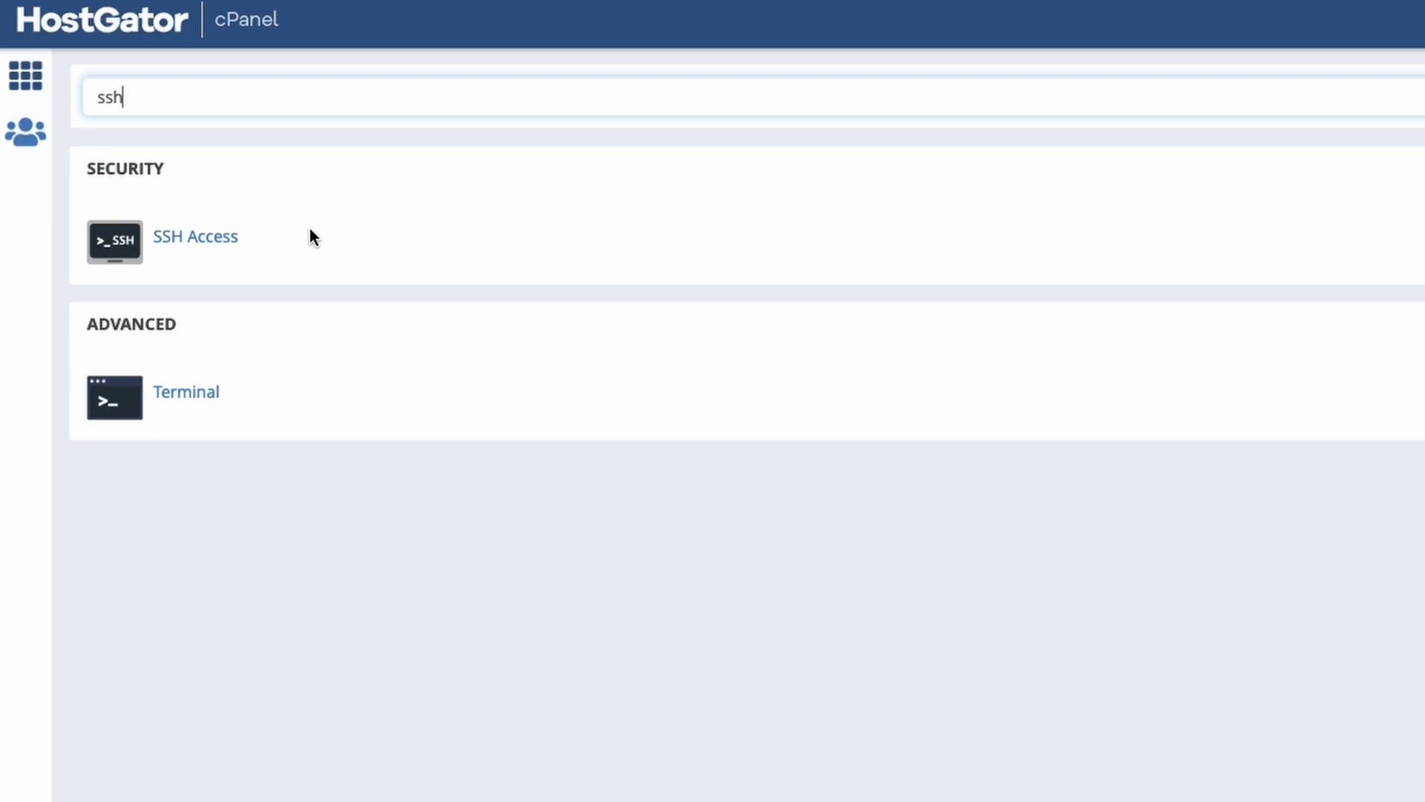
{"action": "left_click", "coordinate": [199, 248]}
{"action": "left_click", "coordinate": [191, 448]}
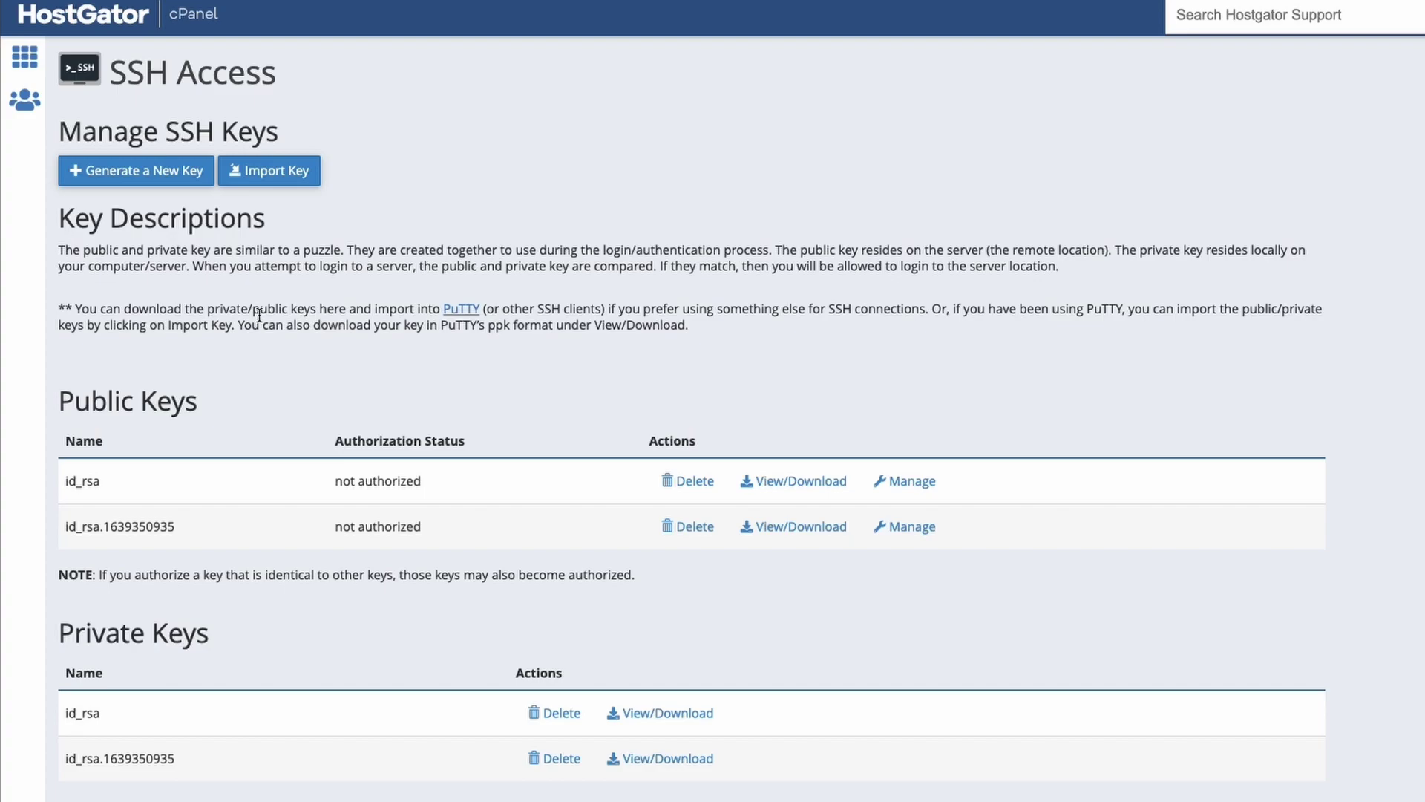
Generate a new 2048-bit RSA key pair, confirm the success message, and return to cPanel home
{"action": "left_click", "coordinate": [138, 178]}
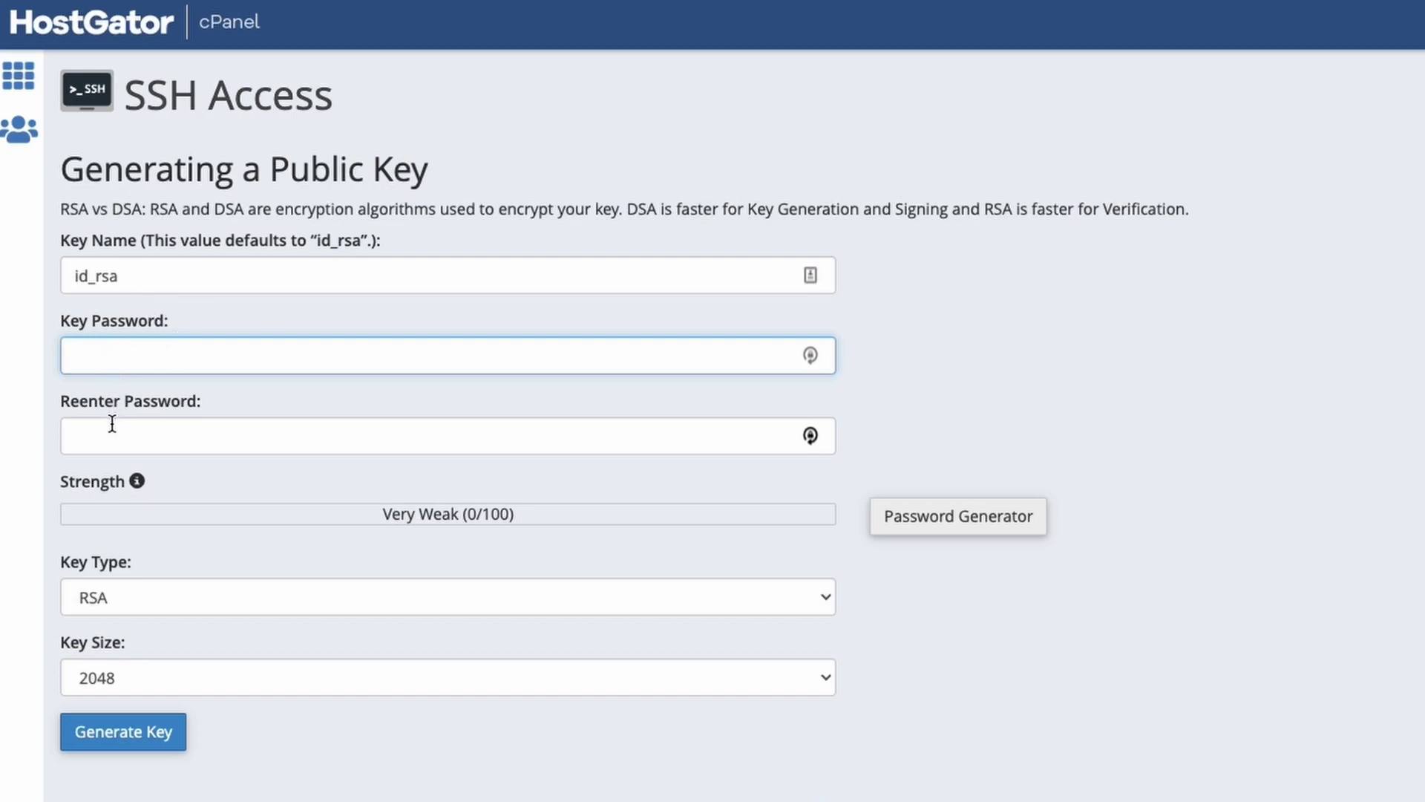
{"action": "left_click", "coordinate": [162, 752]}
{"action": "left_click_drag", "start_coordinate": [153, 168], "coordinate": [358, 172]}
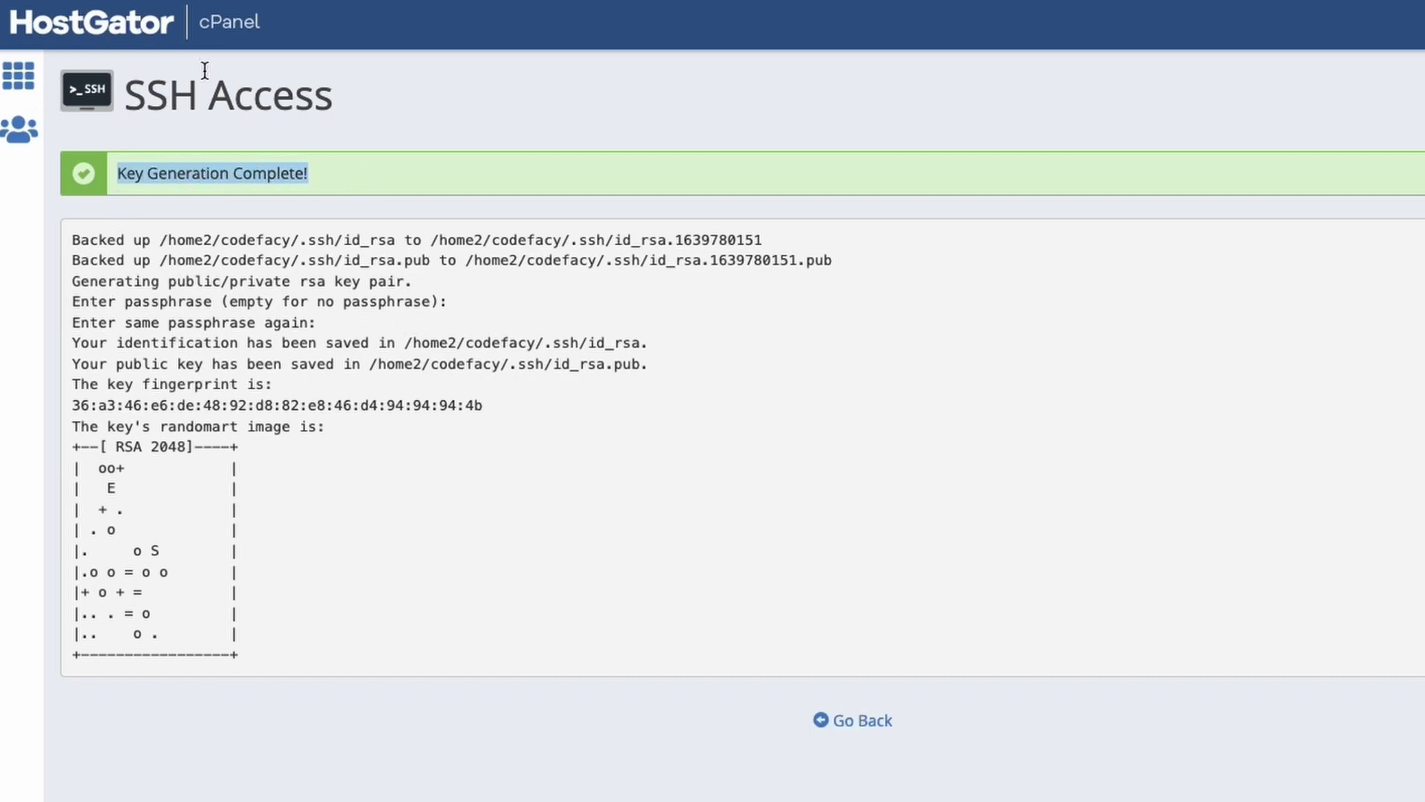
{"action": "left_click", "coordinate": [19, 75]}
{"action": "left_click", "coordinate": [245, 99]}
Reopen Manage SSH Keys via an 'ssh' search and locate the Public Keys section
{"action": "type", "text": "ssh"}
{"action": "left_click", "coordinate": [195, 233]}
{"action": "left_click", "coordinate": [148, 442]}
{"action": "scroll", "coordinate": [330, 637], "scroll_direction": "down", "scroll_amount": 3}
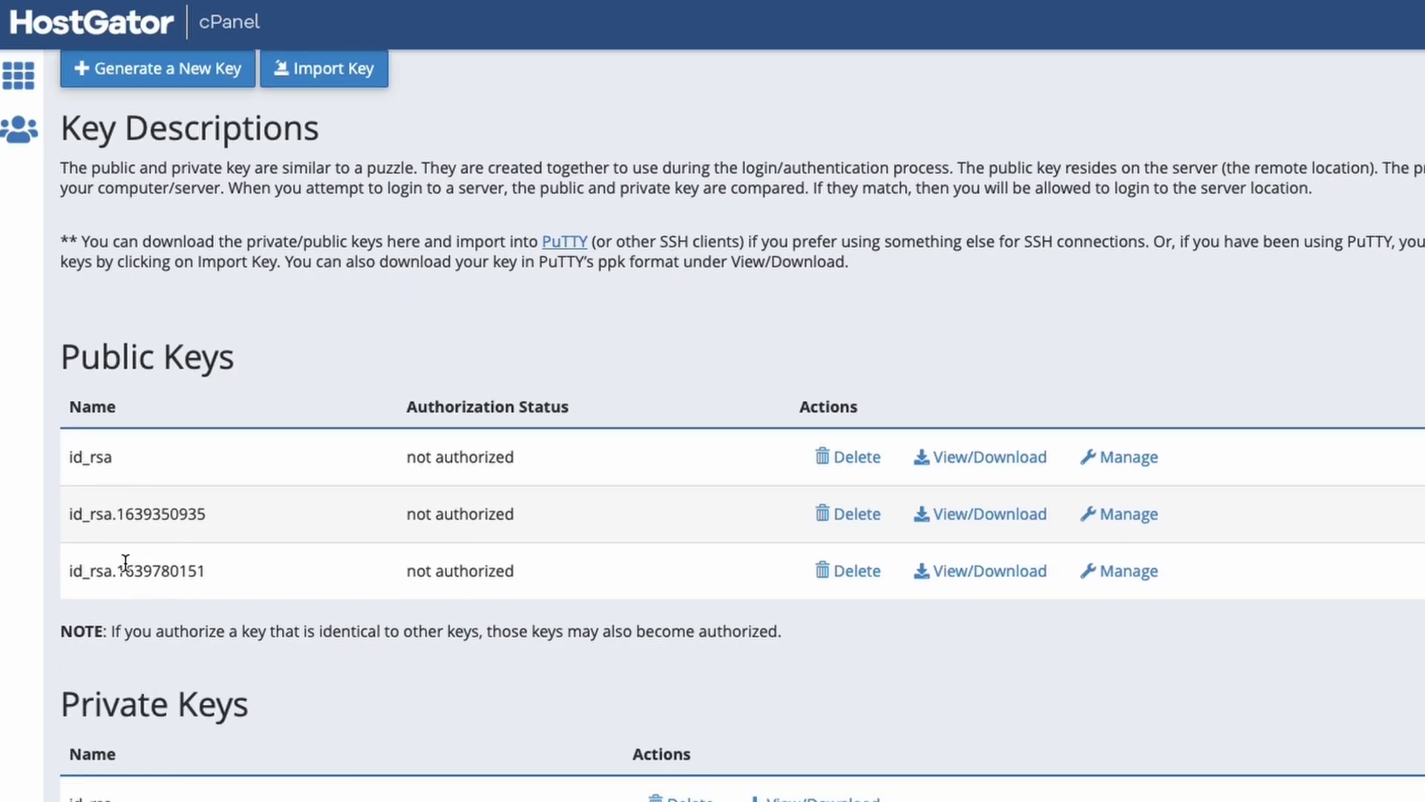
{"action": "left_click_drag", "start_coordinate": [50, 345], "coordinate": [241, 358]}
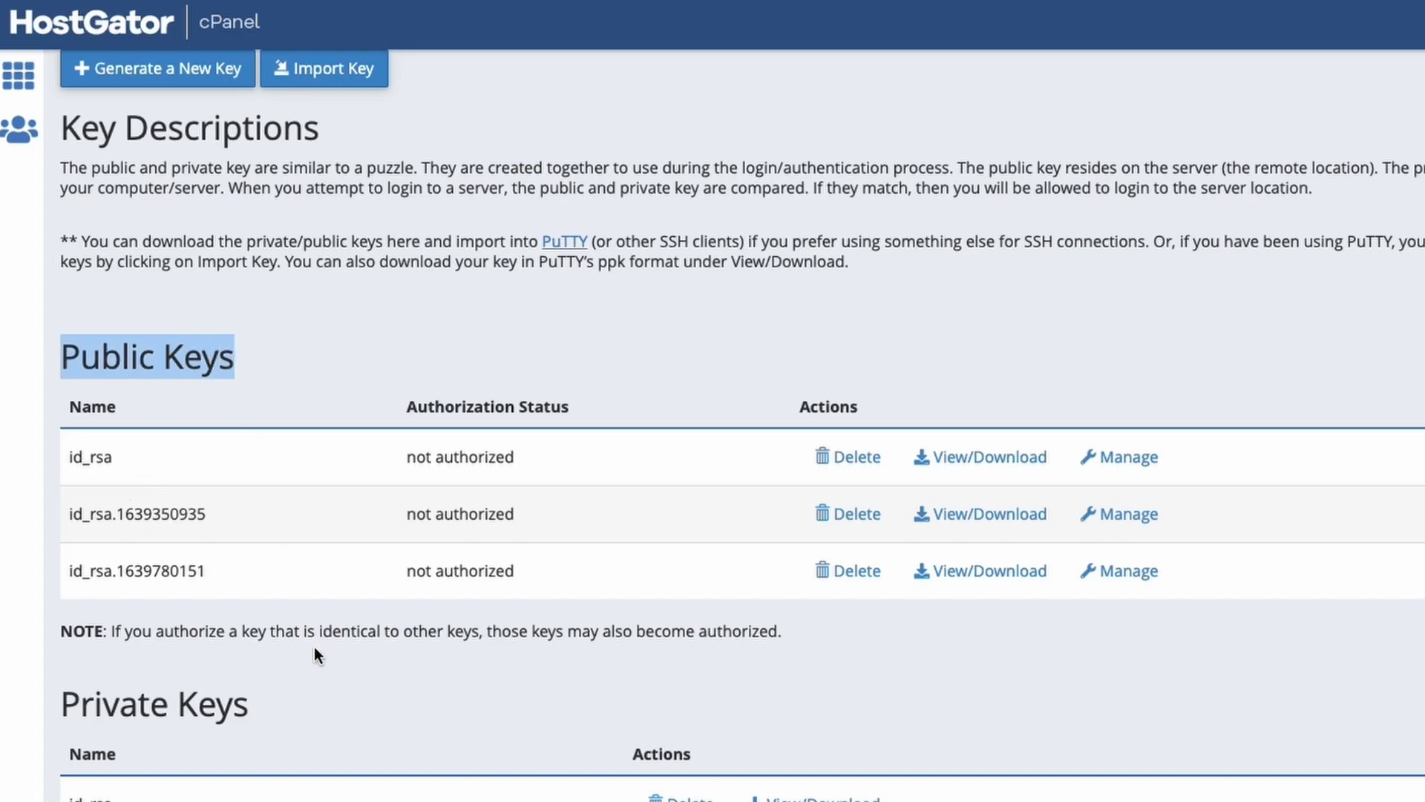
{"action": "left_click_drag", "start_coordinate": [248, 706], "coordinate": [43, 705]}
{"action": "left_click", "coordinate": [269, 562]}
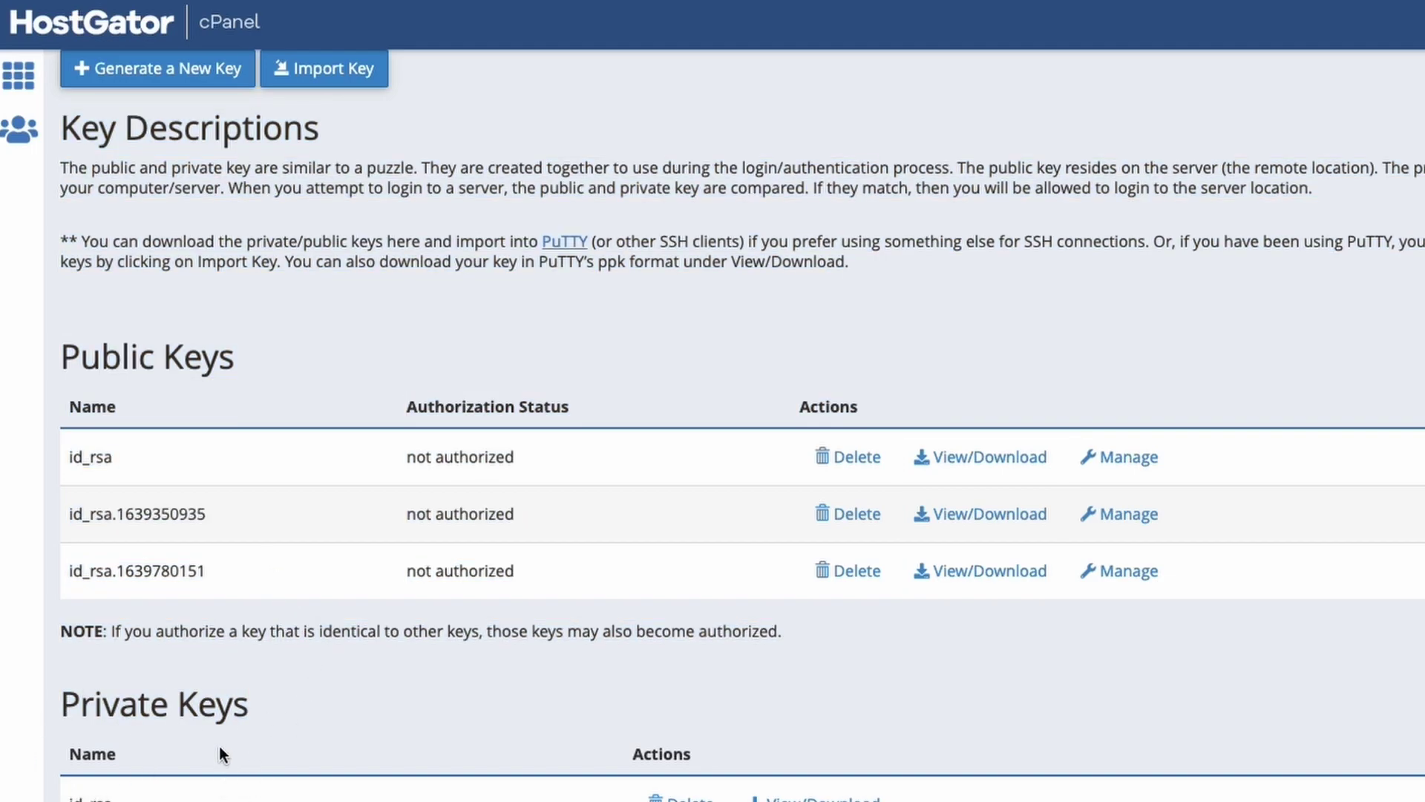
{"action": "left_click_drag", "start_coordinate": [52, 354], "coordinate": [274, 368]}
View the id_rsa public key and select its full key text for copying
{"action": "left_click", "coordinate": [975, 466]}
{"action": "left_click_drag", "start_coordinate": [150, 271], "coordinate": [832, 286]}
{"action": "scroll", "coordinate": [125, 274], "scroll_direction": "left", "scroll_amount": 5}
{"action": "triple_click", "coordinate": [255, 236]}
{"action": "right_click", "coordinate": [255, 236]}
Copy the public key and open GitHub's new SSH key form under SSH and GPG keys
{"action": "left_click", "coordinate": [303, 288]}
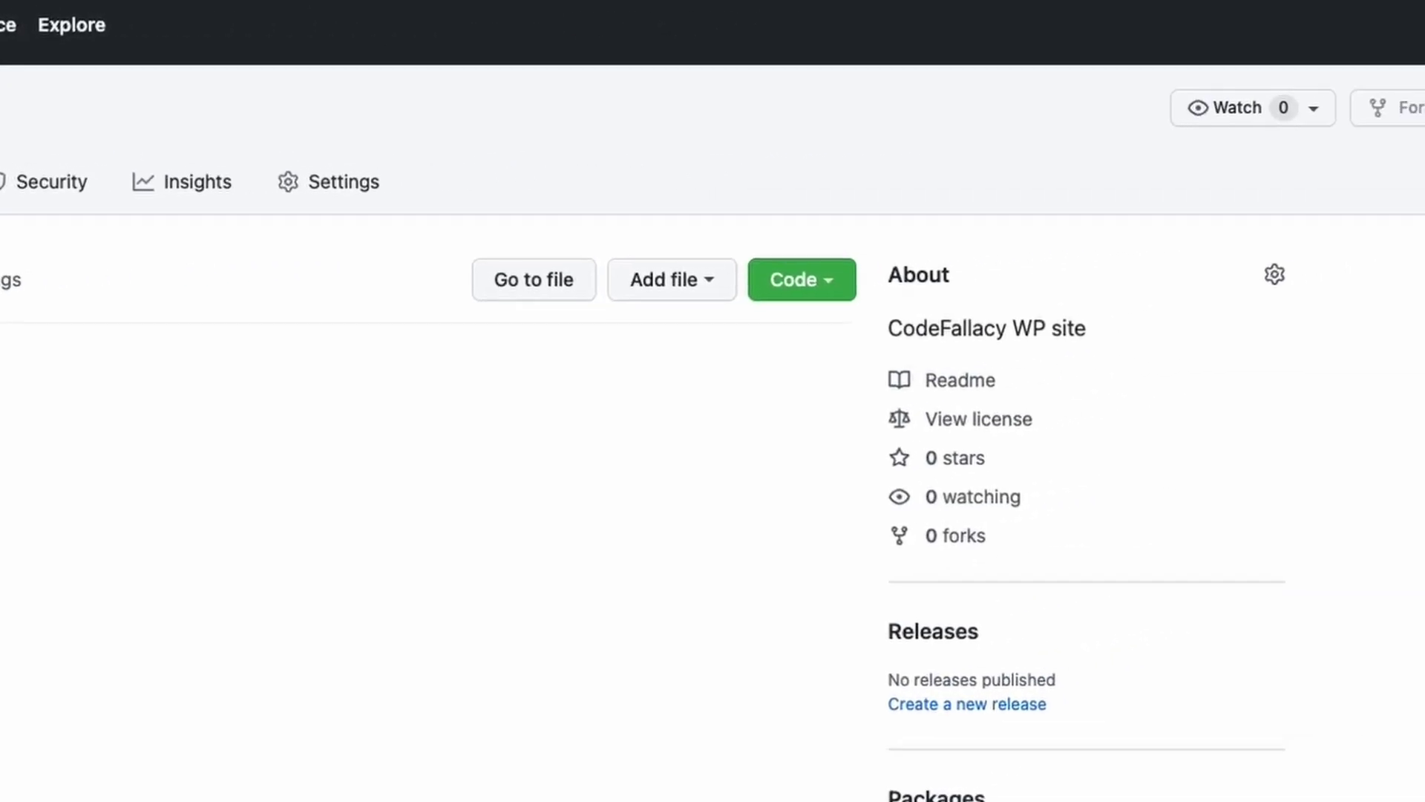
{"action": "left_click", "coordinate": [1345, 21]}
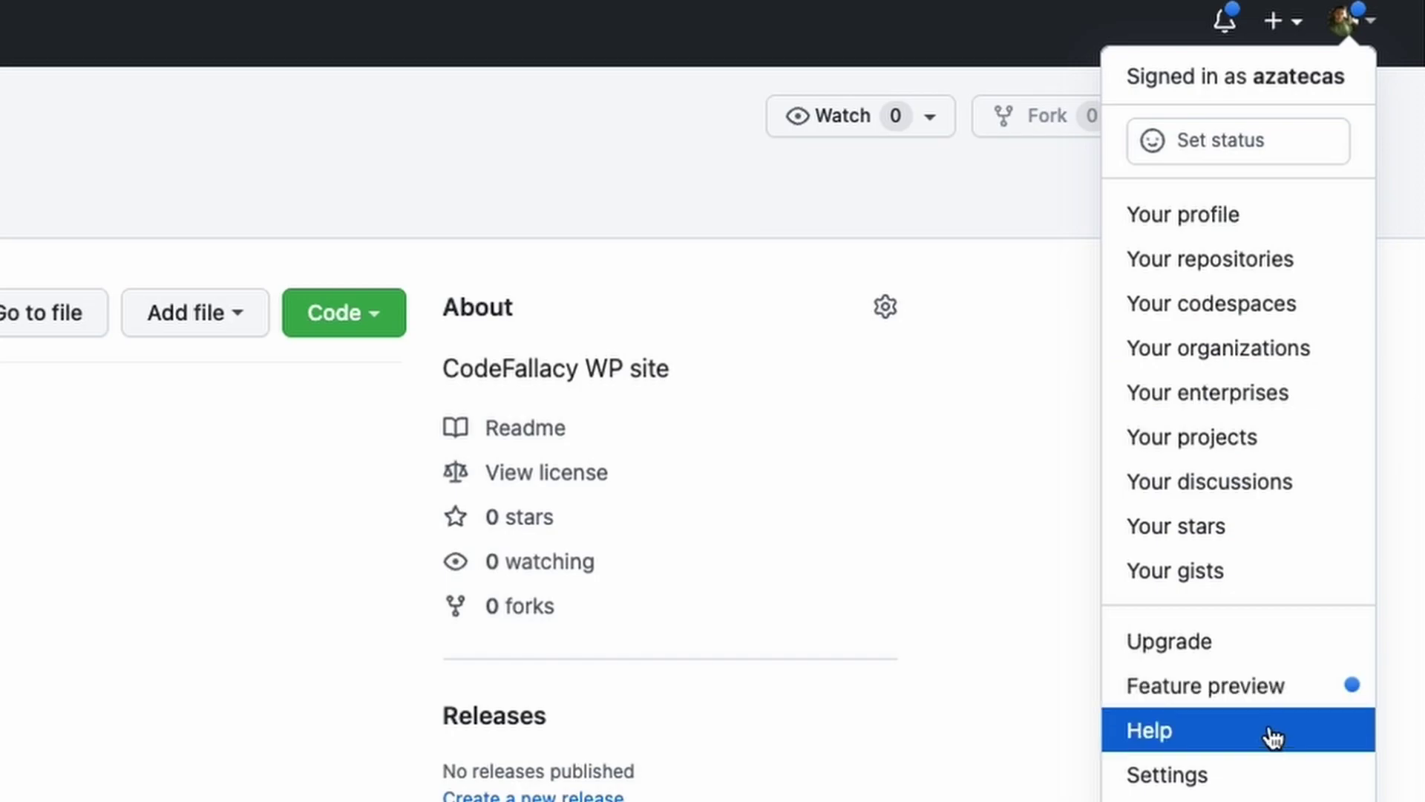
{"action": "left_click", "coordinate": [1238, 773]}
{"action": "left_click", "coordinate": [7, 752]}
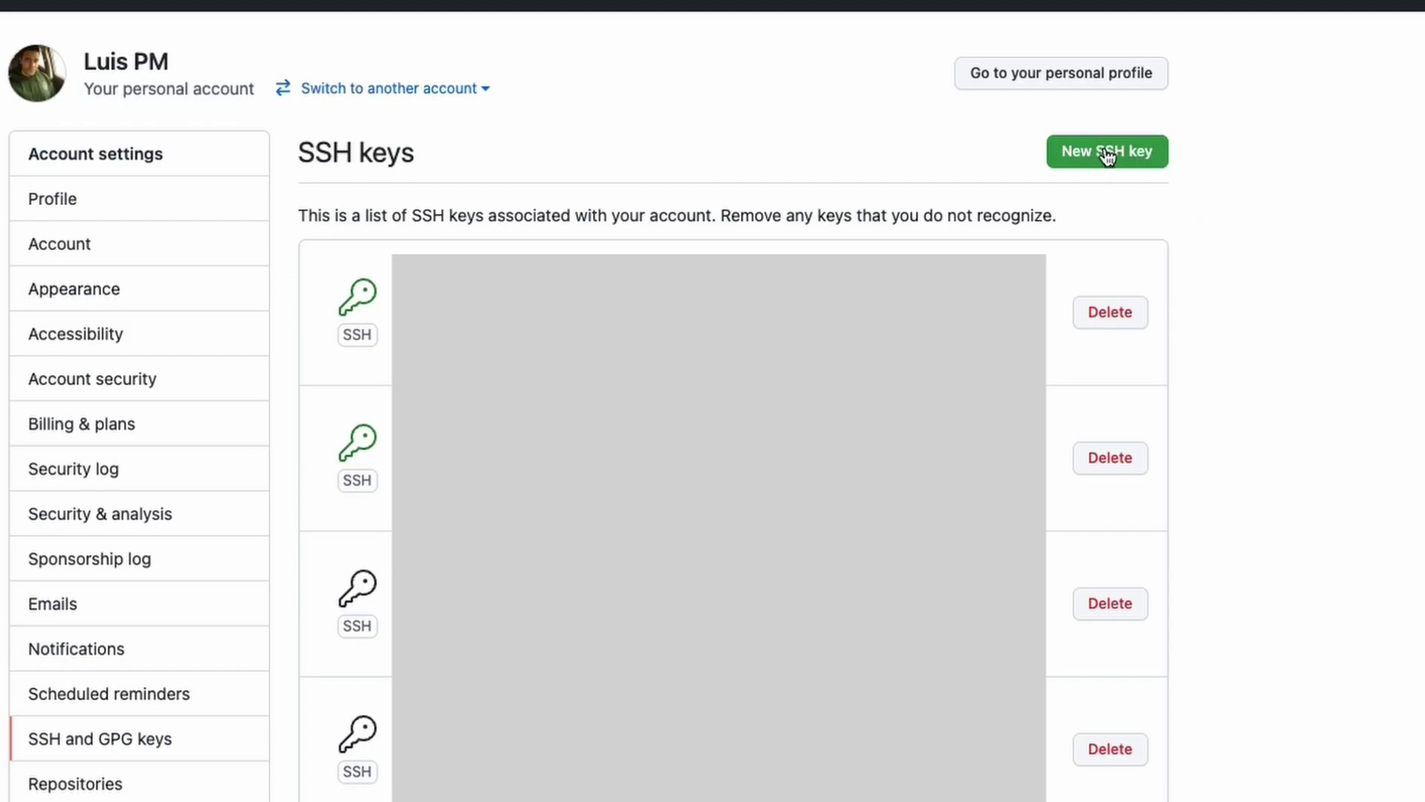
{"action": "left_click", "coordinate": [1106, 153]}
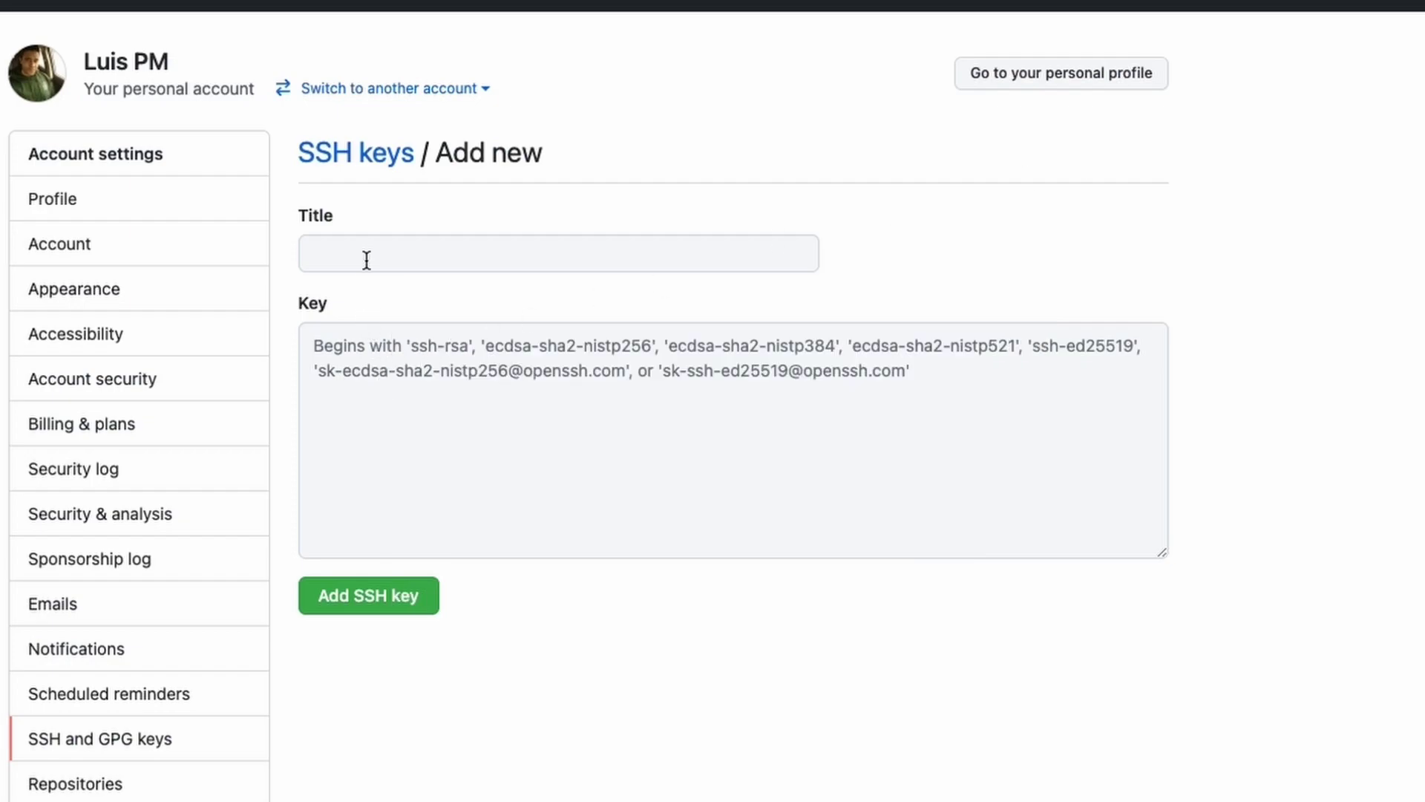
Add the SSH key titled 'server' with the pasted server public key
{"action": "left_click", "coordinate": [366, 260]}
{"action": "type", "text": "server"}
{"action": "right_click", "coordinate": [389, 328]}
{"action": "left_click", "coordinate": [447, 496]}
{"action": "left_click", "coordinate": [404, 602]}
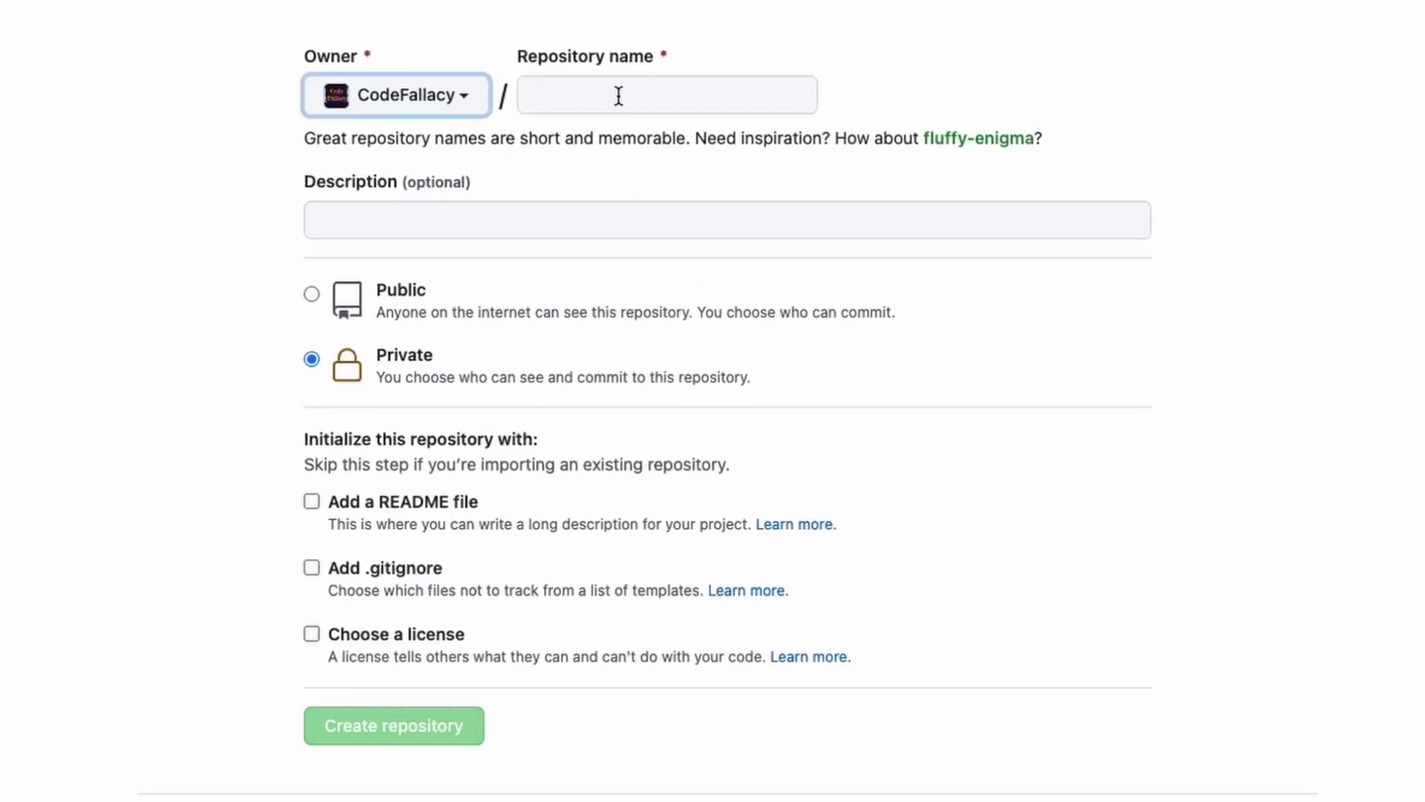
Create the private repository wordpress-cf with the description 'CodeFallacy WP site'
{"action": "left_click", "coordinate": [619, 96]}
{"action": "type", "text": "woe"}
{"action": "key", "text": "BackSpace"}
{"action": "type", "text": "rdpress-cf"}
{"action": "left_click", "coordinate": [606, 201]}
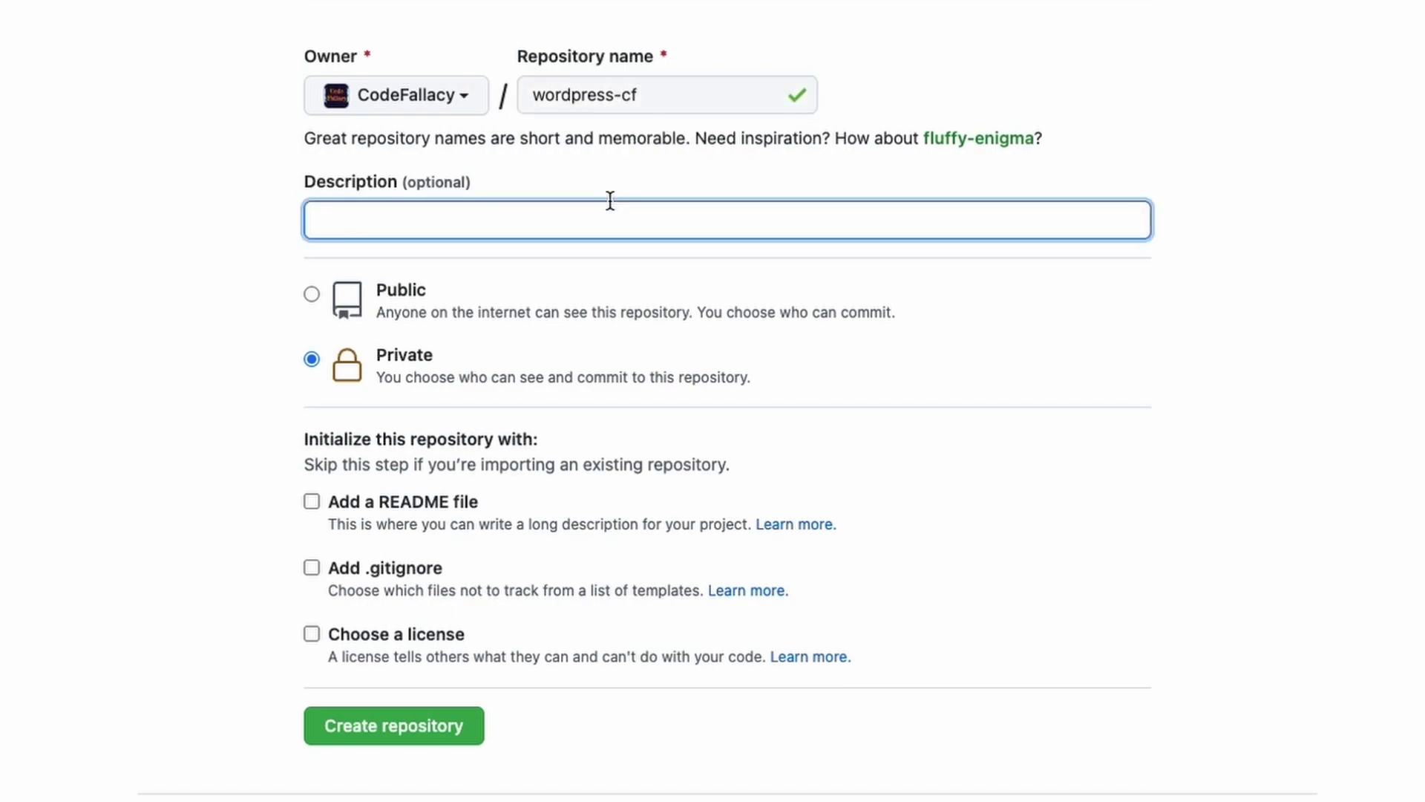
{"action": "type", "text": "CodeFallacy WP site"}
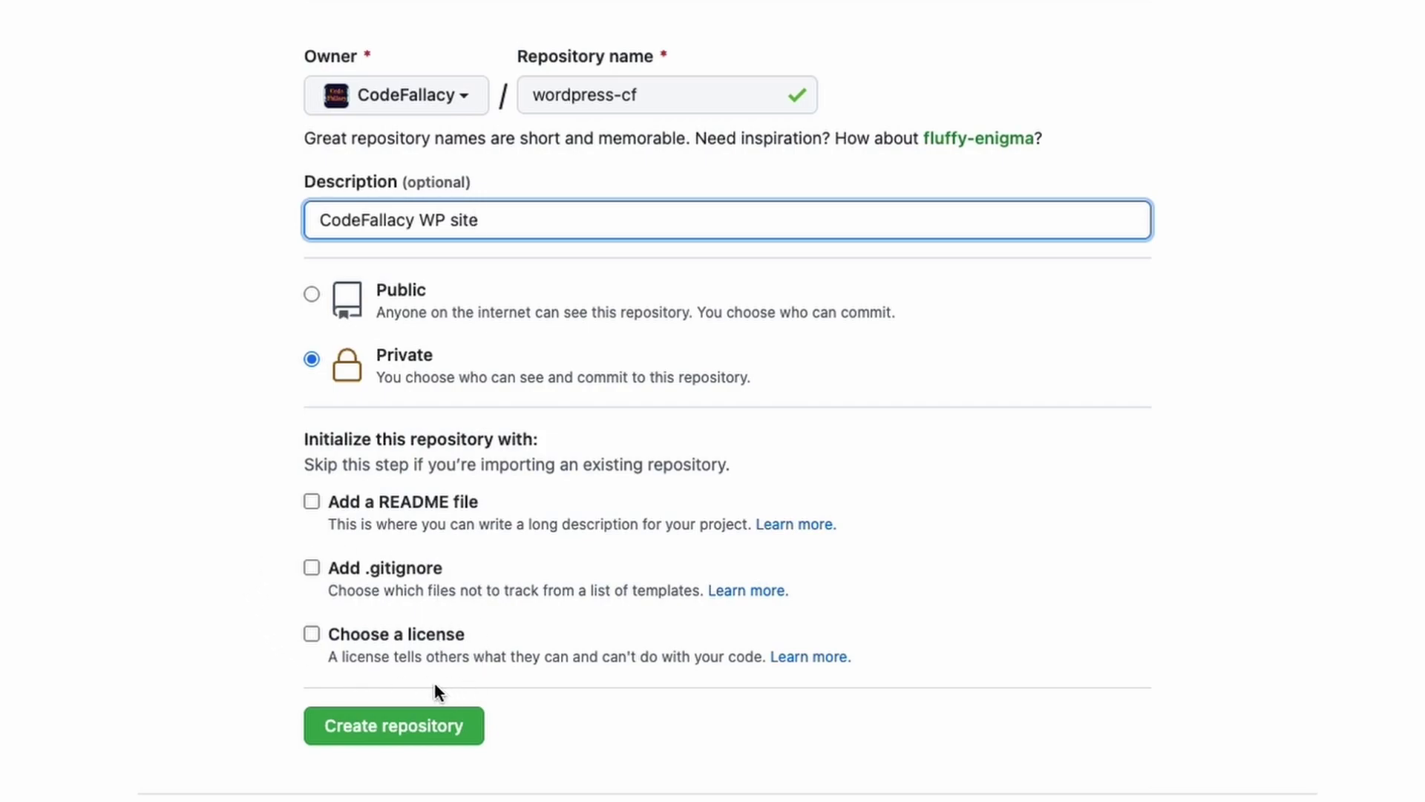
{"action": "left_click", "coordinate": [435, 739]}
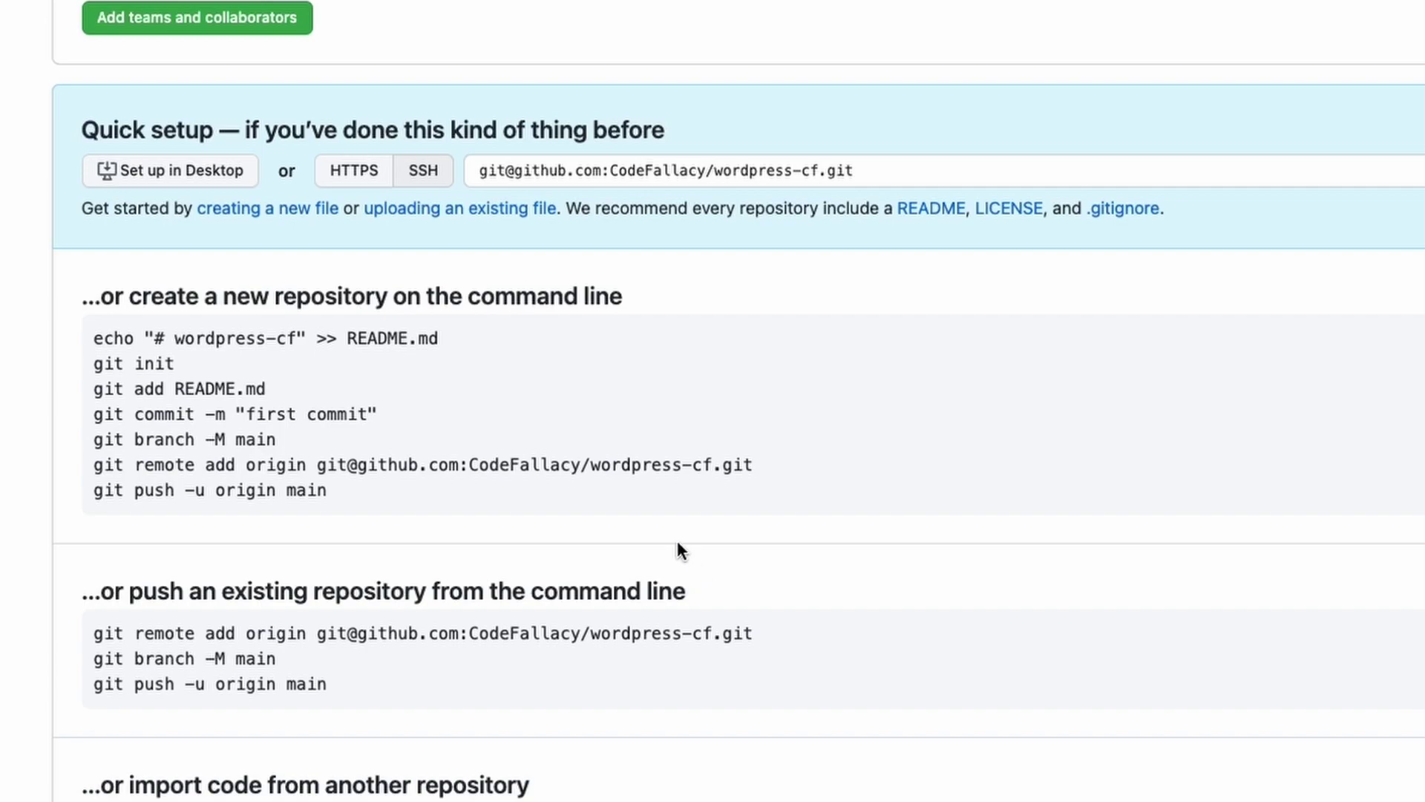
Scroll down to the command-line push instructions and highlight their heading
{"action": "scroll", "coordinate": [300, 341], "scroll_direction": "down", "scroll_amount": 4}
{"action": "left_click_drag", "start_coordinate": [673, 22], "coordinate": [99, 6]}
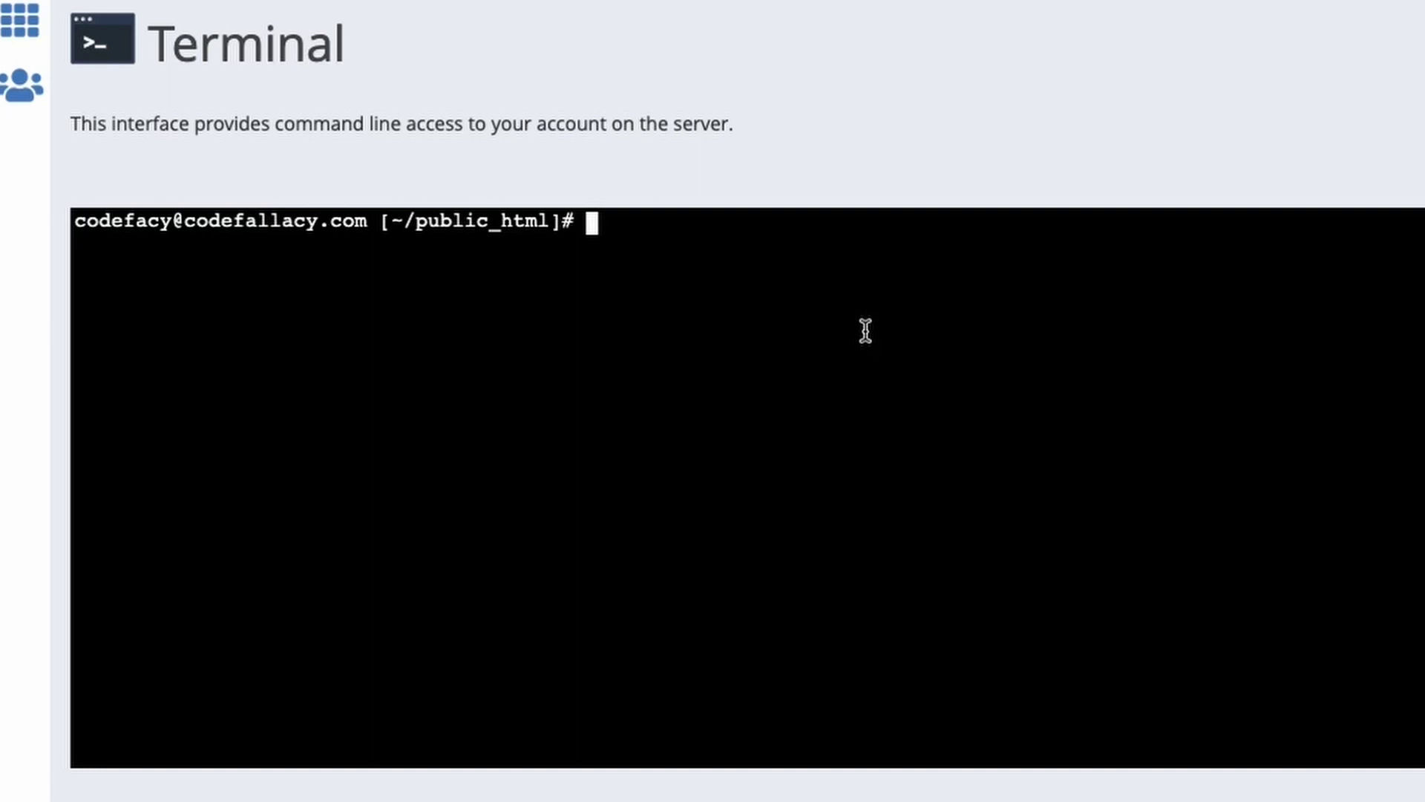
Run git status to review the public_html repository's current file state
{"action": "type", "text": "git status"}
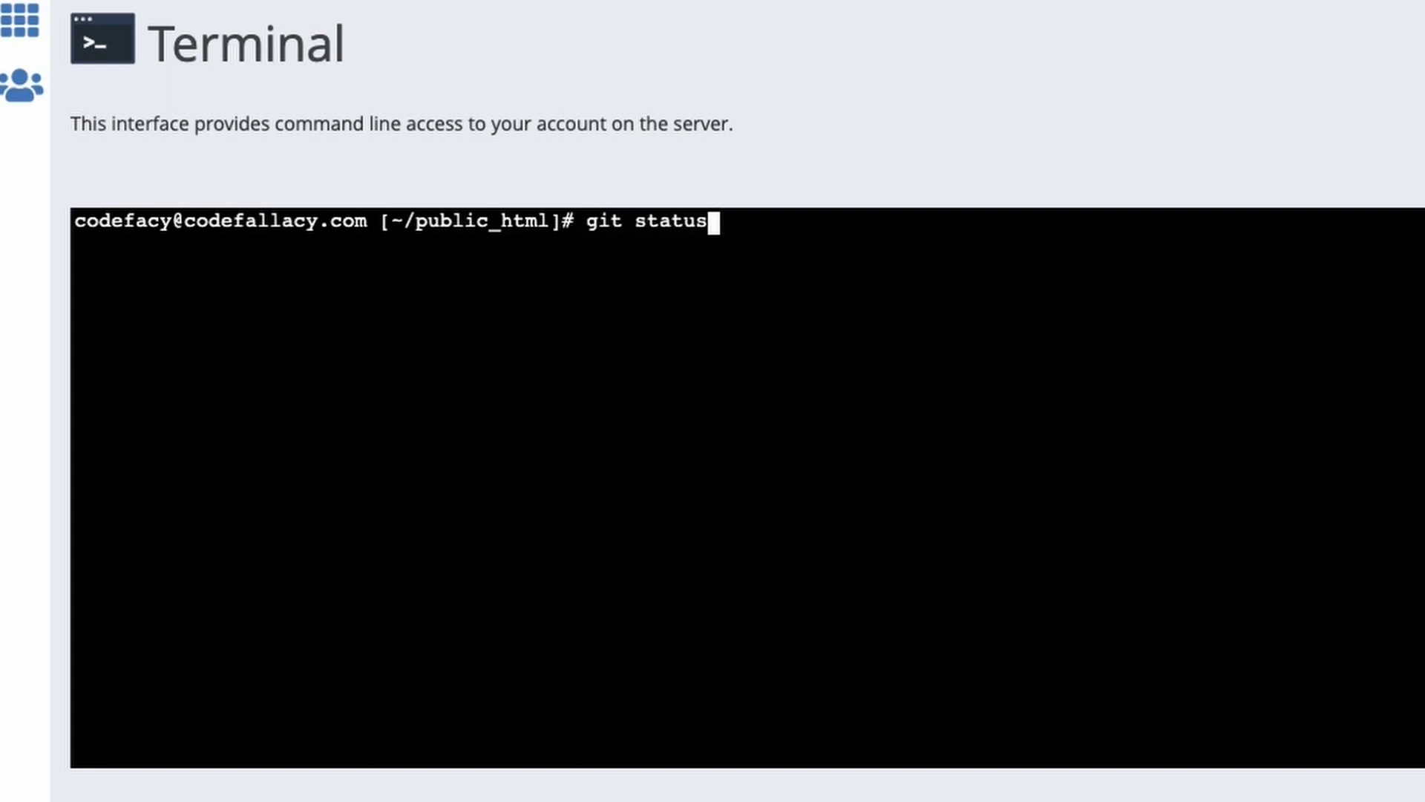
{"action": "key", "text": "Return"}
{"action": "scroll", "coordinate": [273, 415], "scroll_direction": "up", "scroll_amount": 5}
{"action": "scroll", "coordinate": [273, 420], "scroll_direction": "down", "scroll_amount": 1}
{"action": "scroll", "coordinate": [335, 429], "scroll_direction": "down", "scroll_amount": 3}
{"action": "scroll", "coordinate": [304, 263], "scroll_direction": "down", "scroll_amount": 1}
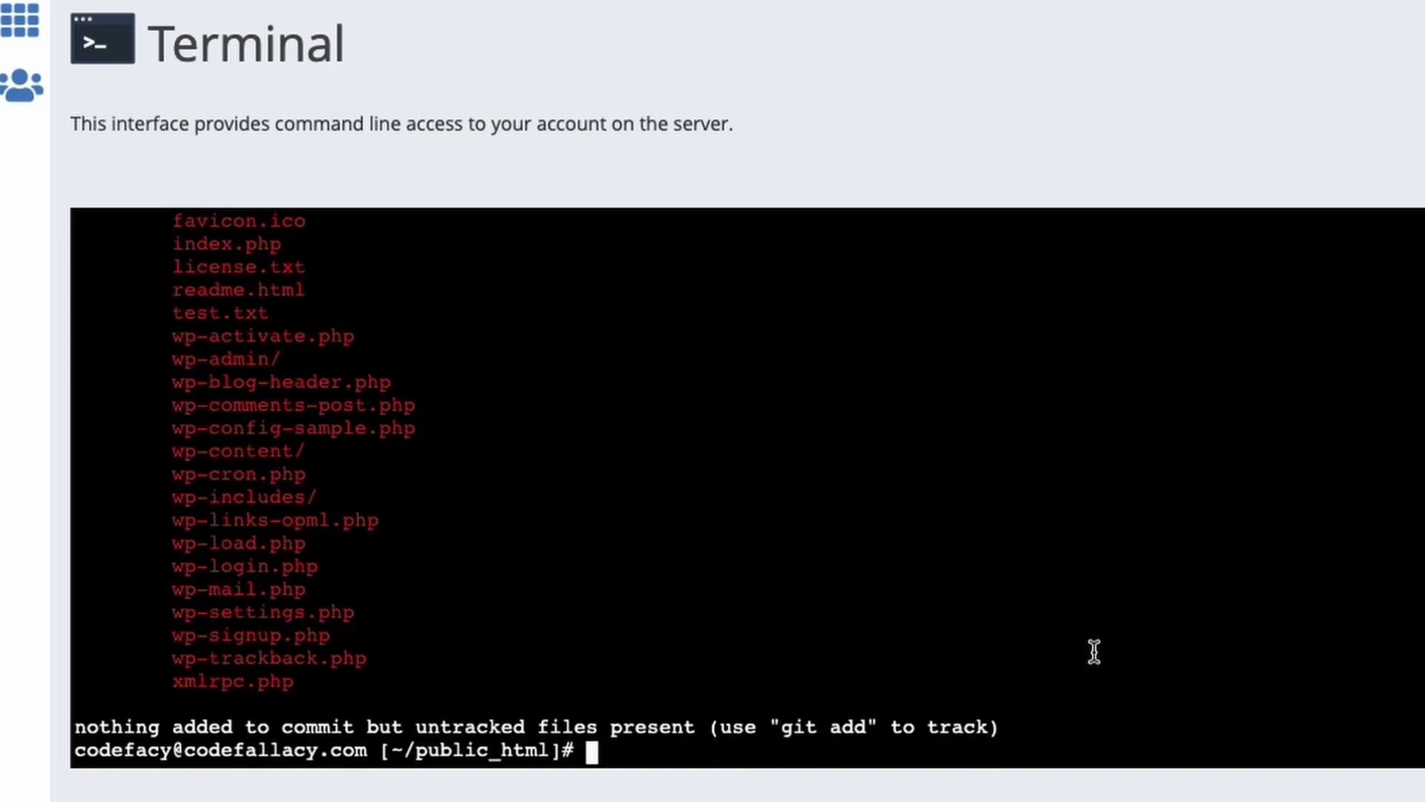
Stage all site files with git add . and confirm them with git status
{"action": "type", "text": "git"}
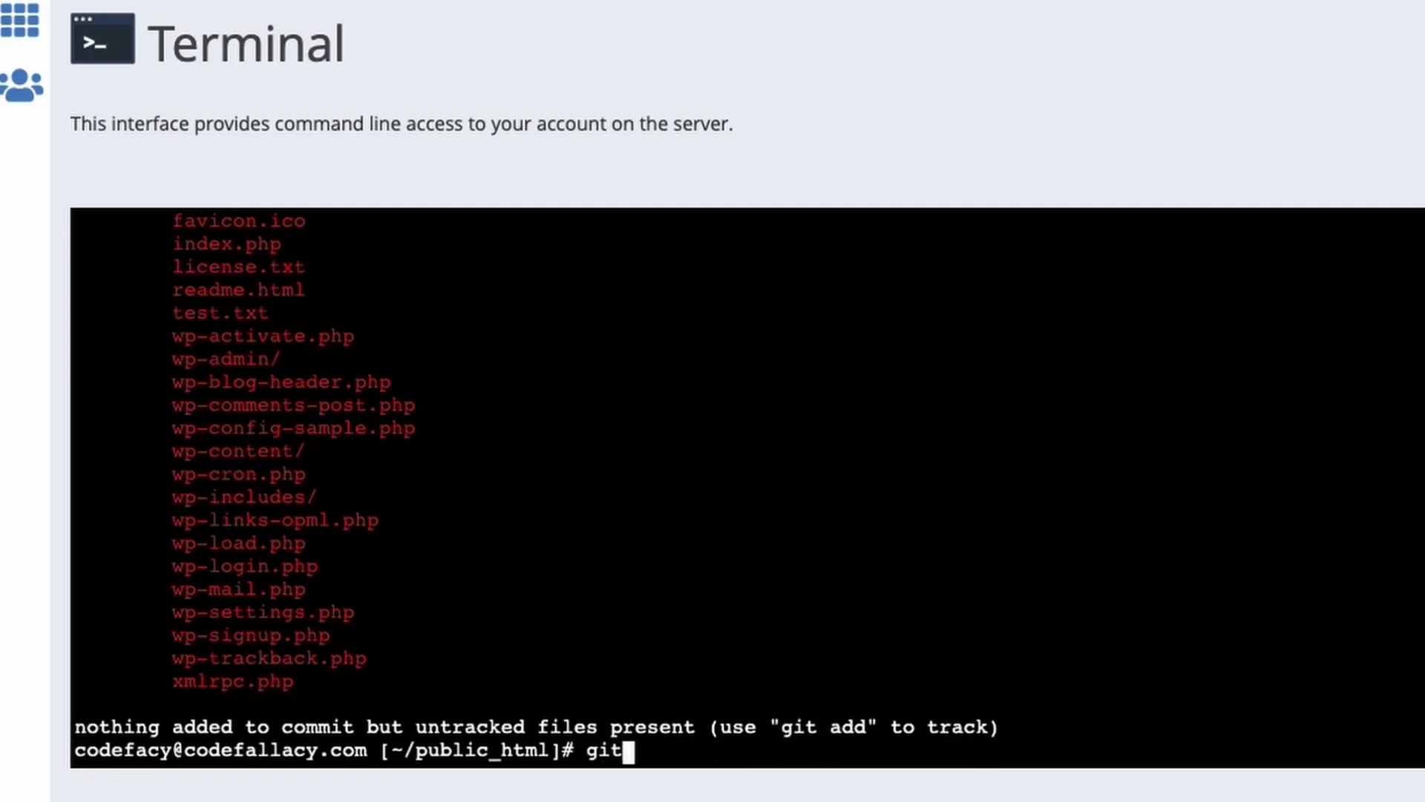
{"action": "type", "text": " add ."}
{"action": "key", "text": "Return"}
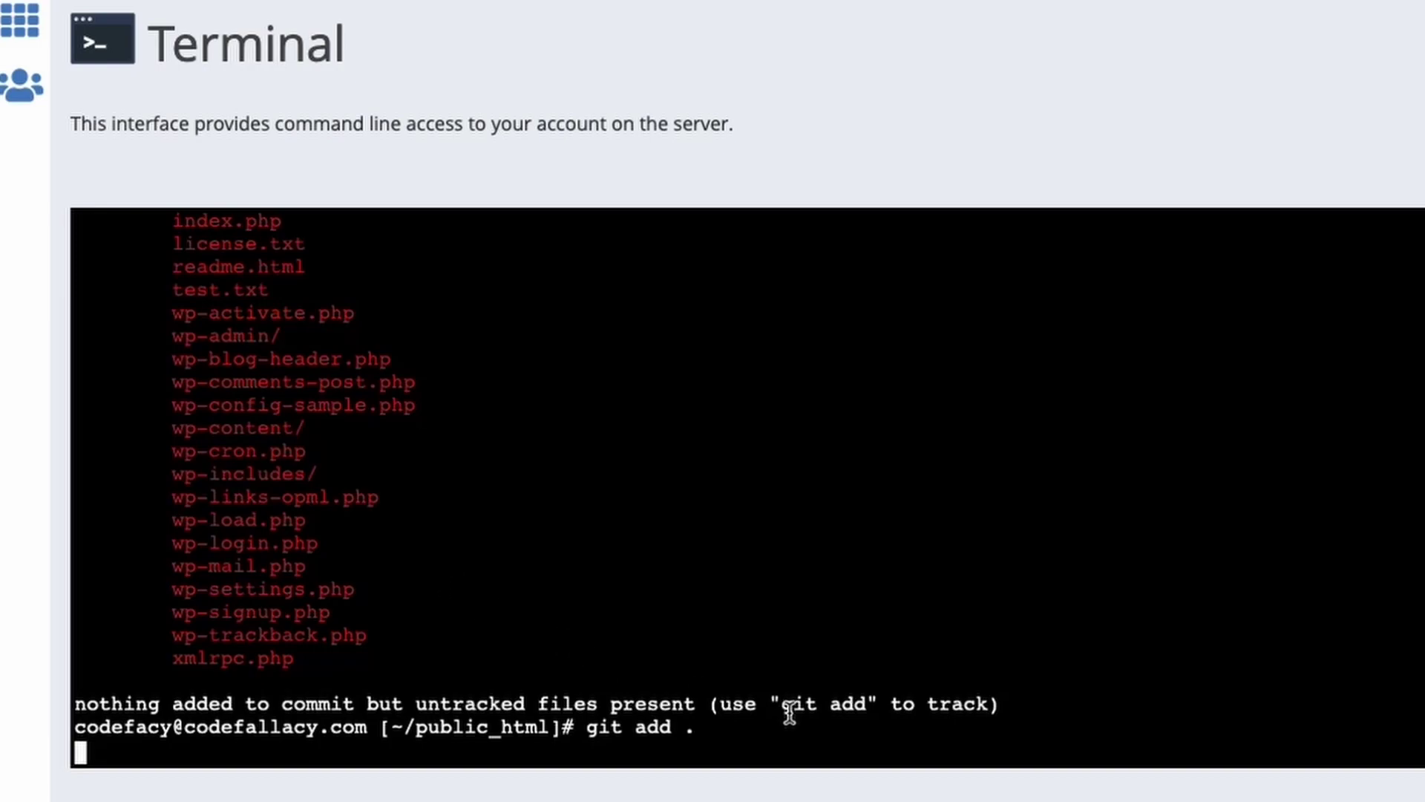
{"action": "type", "text": "git status"}
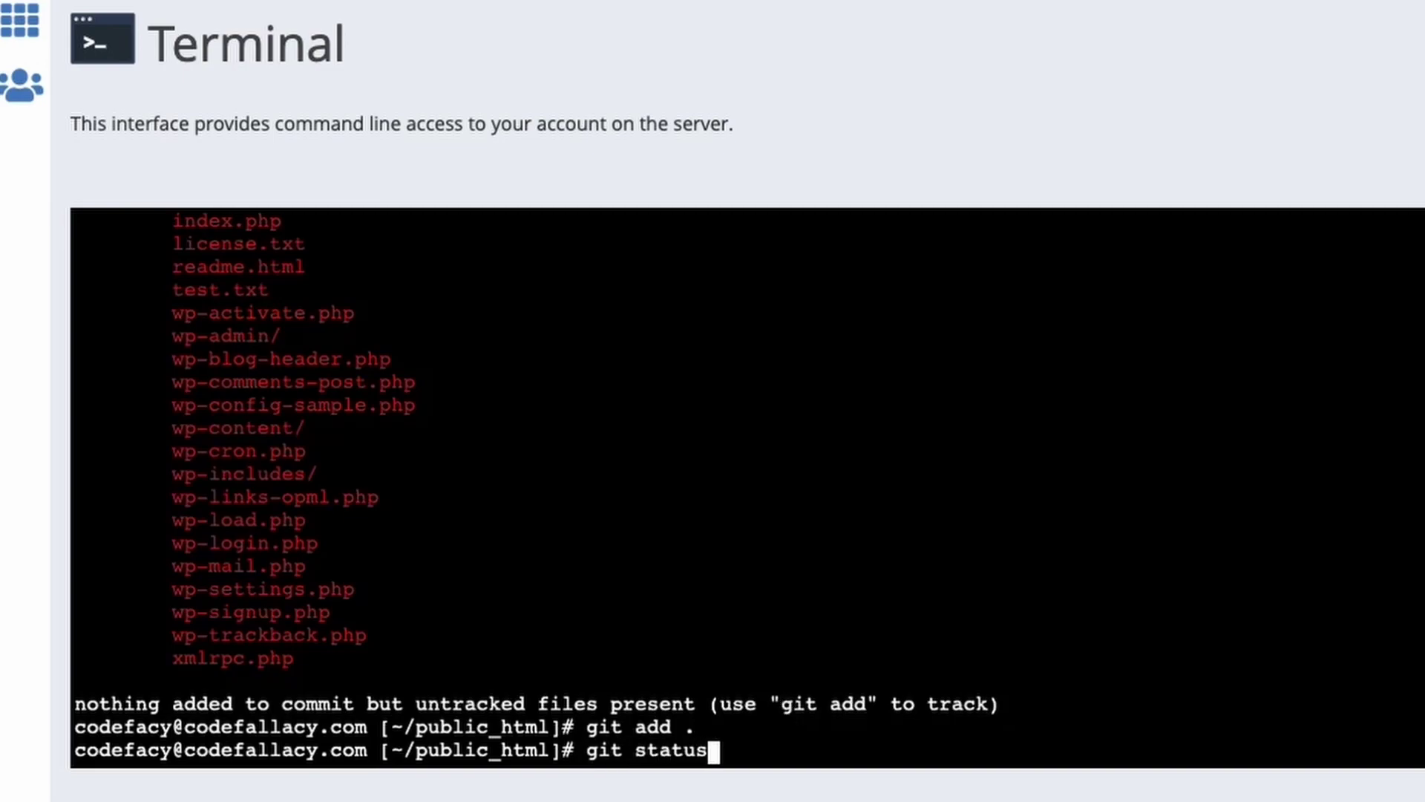
{"action": "key", "text": "Return"}
{"action": "scroll", "coordinate": [592, 595], "scroll_direction": "up", "scroll_amount": 15}
{"action": "scroll", "coordinate": [594, 600], "scroll_direction": "down", "scroll_amount": 15}
Commit the staged files as 'inital commit' and rename the branch to main with git branch -M main
{"action": "type", "text": "git commit -m \"inital commit\""}
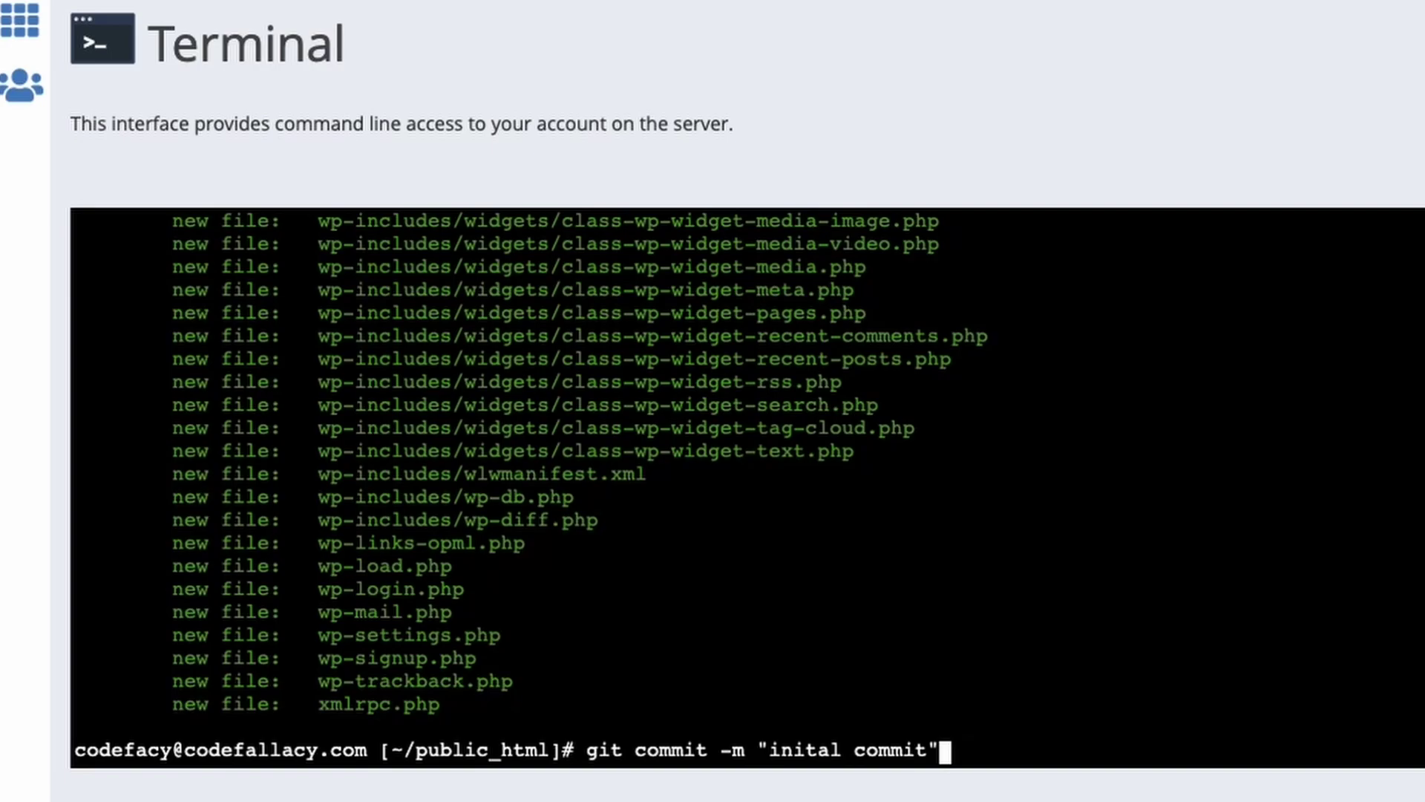
{"action": "key", "text": "Return"}
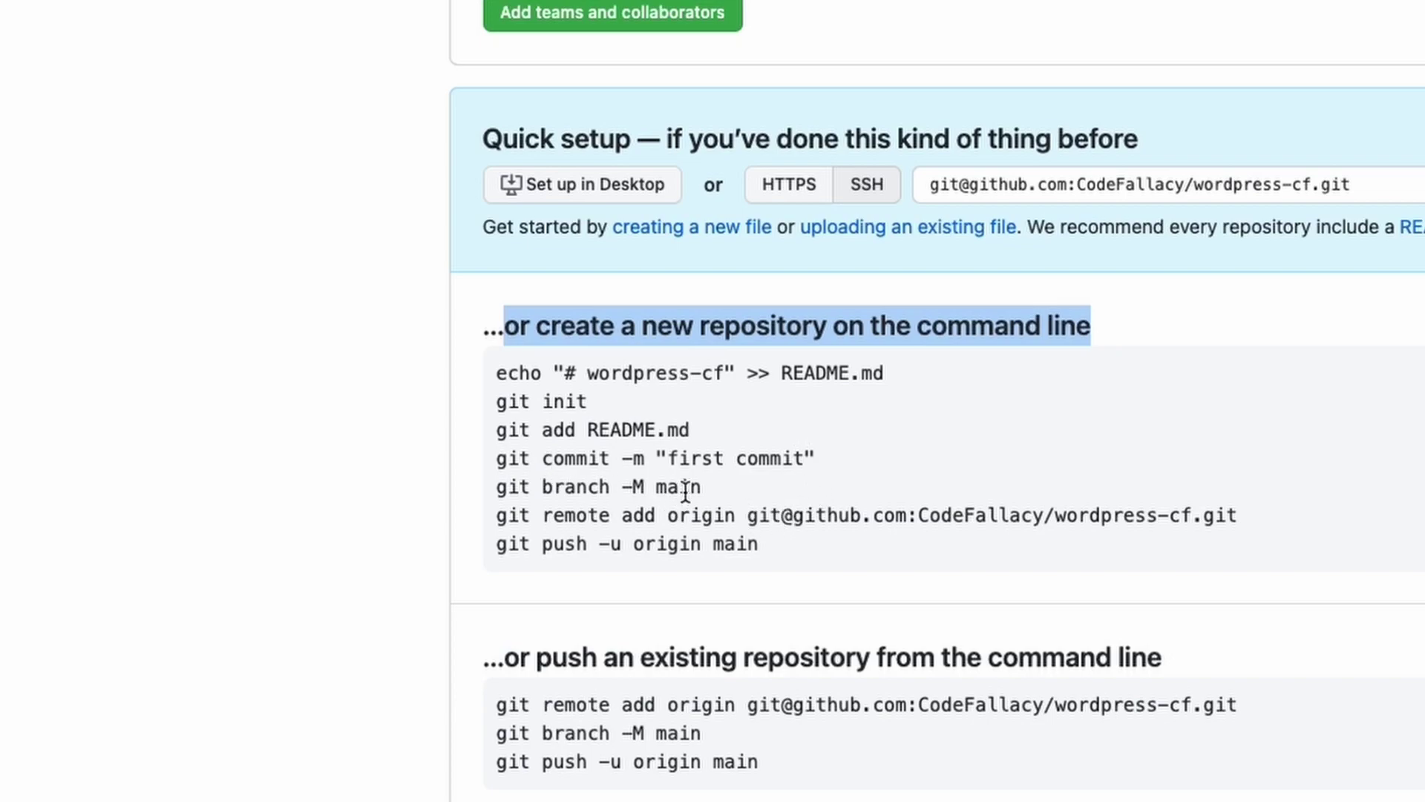
{"action": "left_click_drag", "start_coordinate": [703, 487], "coordinate": [504, 494]}
{"action": "right_click", "coordinate": [504, 495]}
{"action": "left_click", "coordinate": [567, 553]}
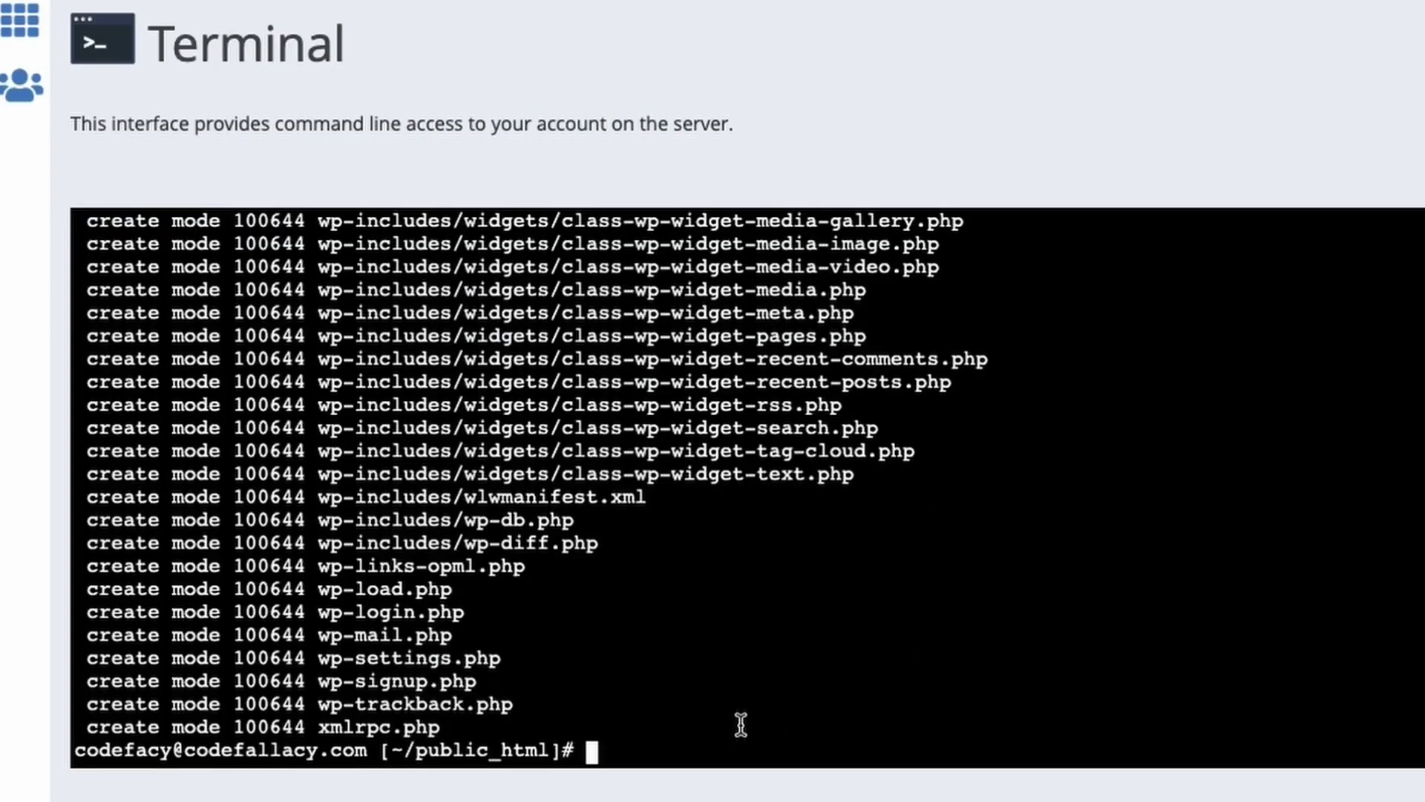
{"action": "right_click", "coordinate": [738, 726]}
{"action": "key", "text": "super+v"}
{"action": "key", "text": "Return"}
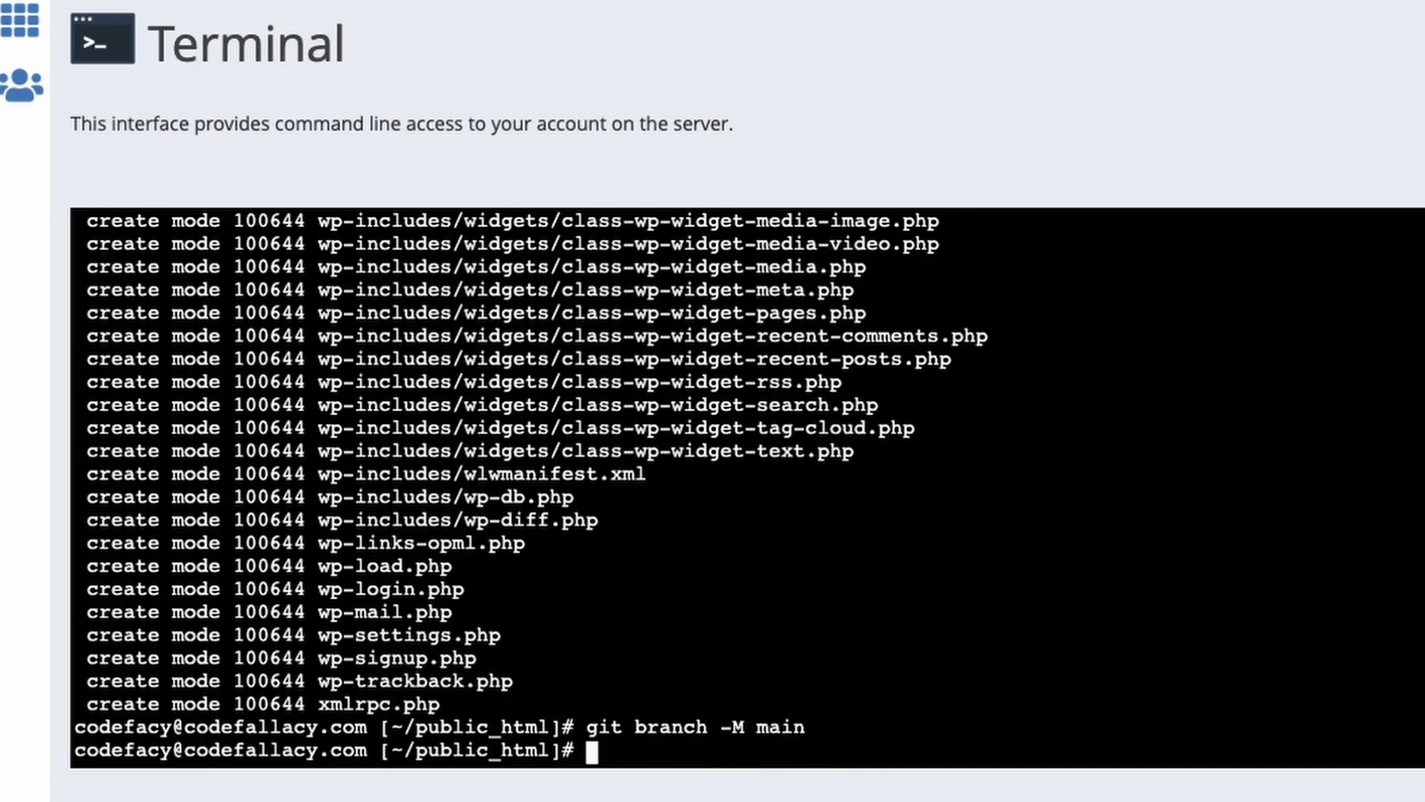
{"action": "key", "text": "super+Tab"}
{"action": "left_click_drag", "start_coordinate": [496, 518], "coordinate": [1289, 505]}
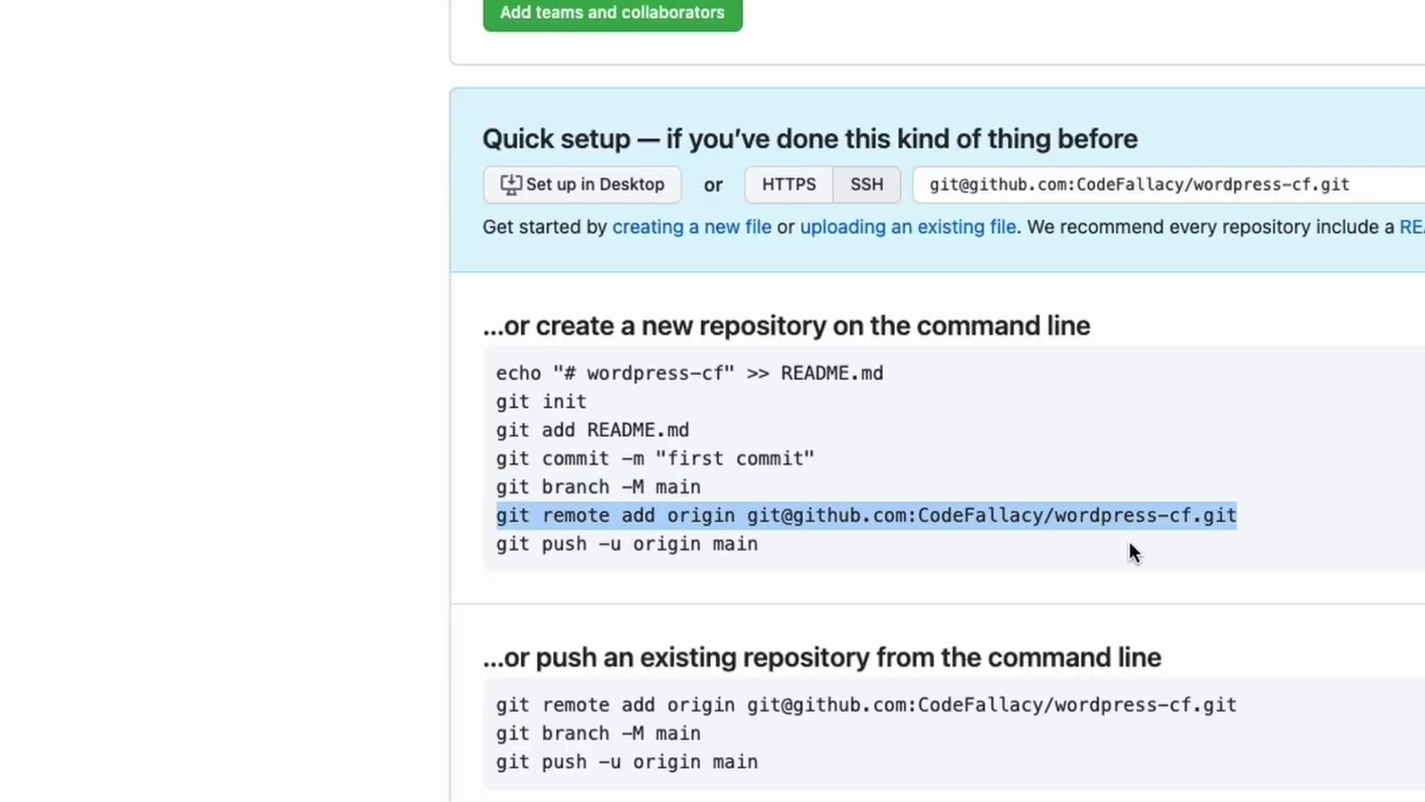
{"action": "right_click", "coordinate": [1024, 519]}
{"action": "left_click", "coordinate": [1063, 577]}
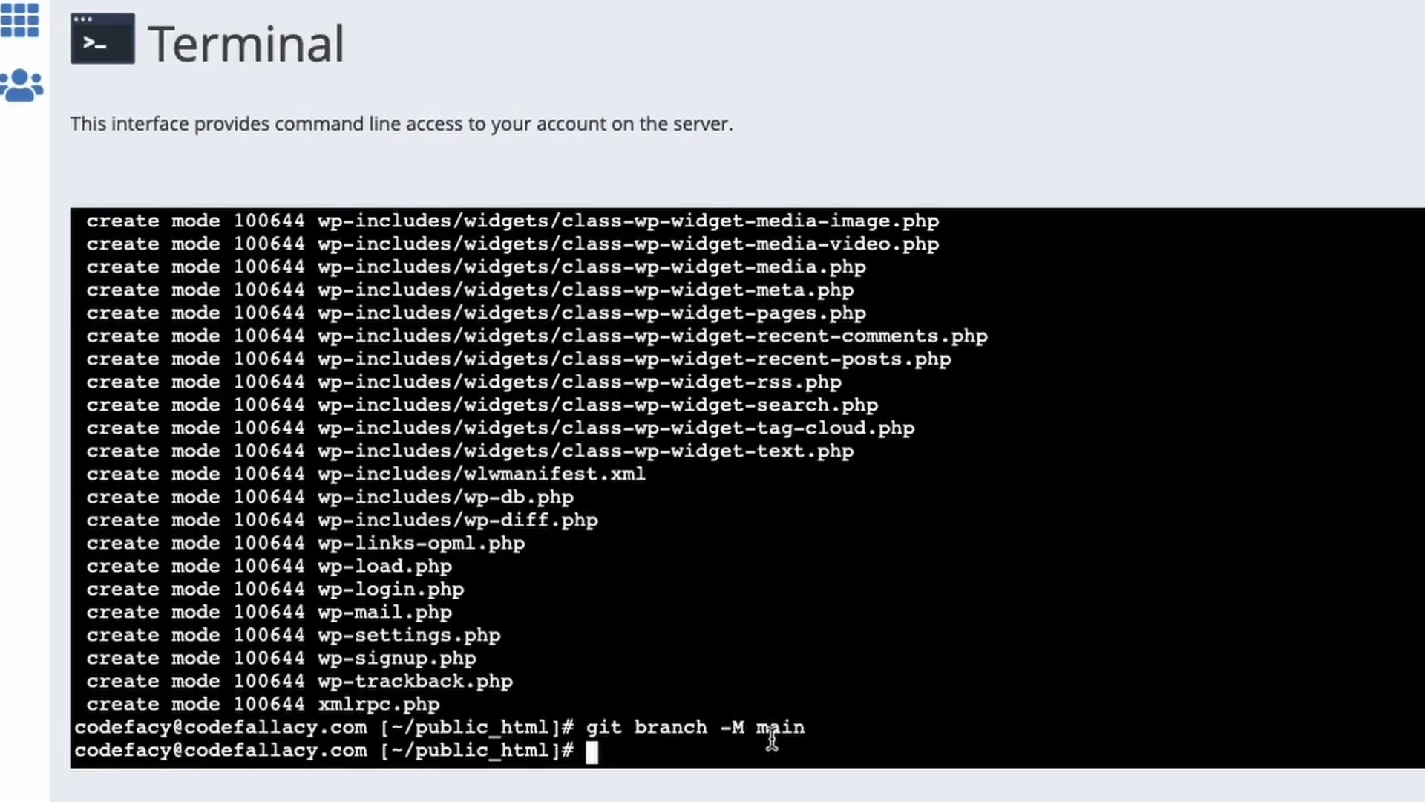
{"action": "right_click", "coordinate": [769, 738]}
{"action": "left_click", "coordinate": [812, 799]}
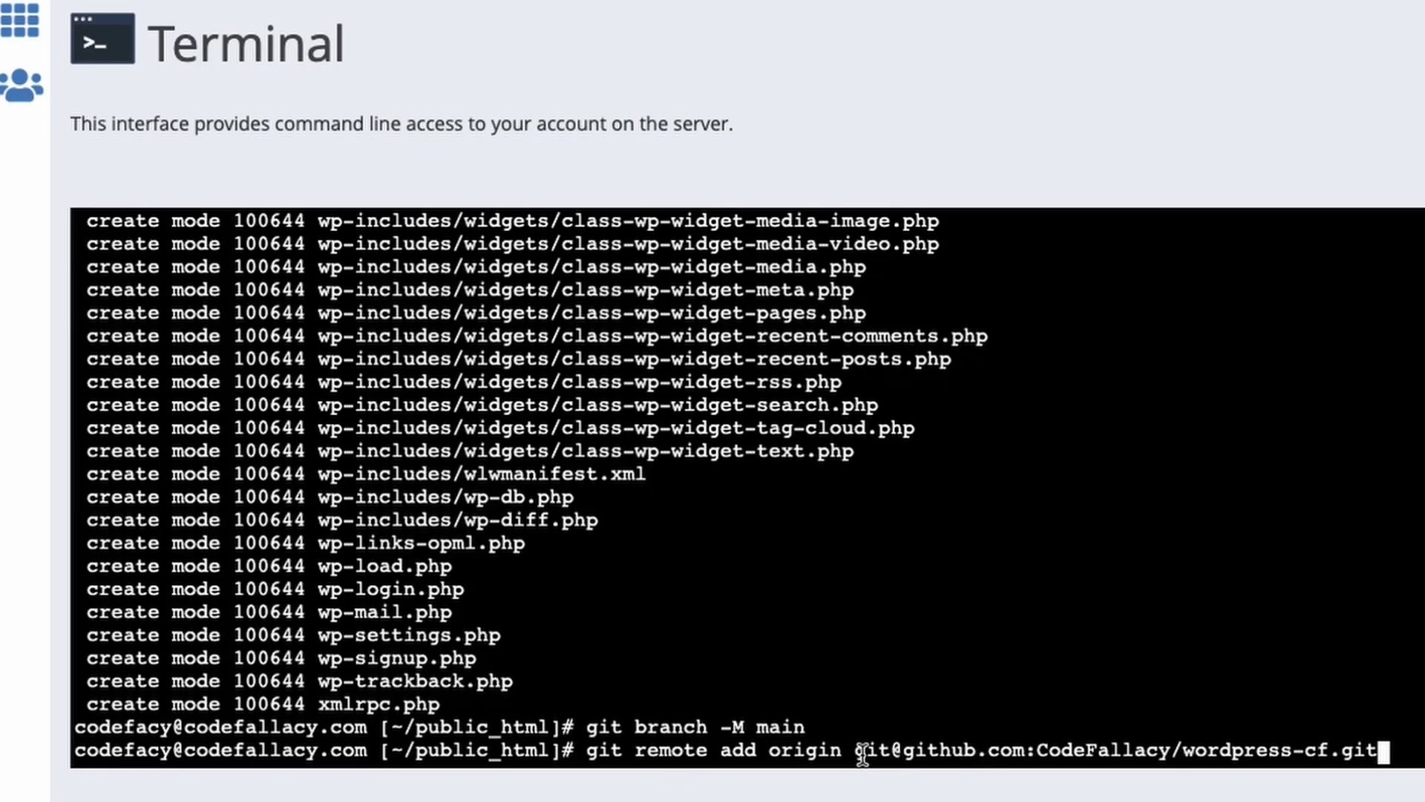
{"action": "key", "text": "Return"}
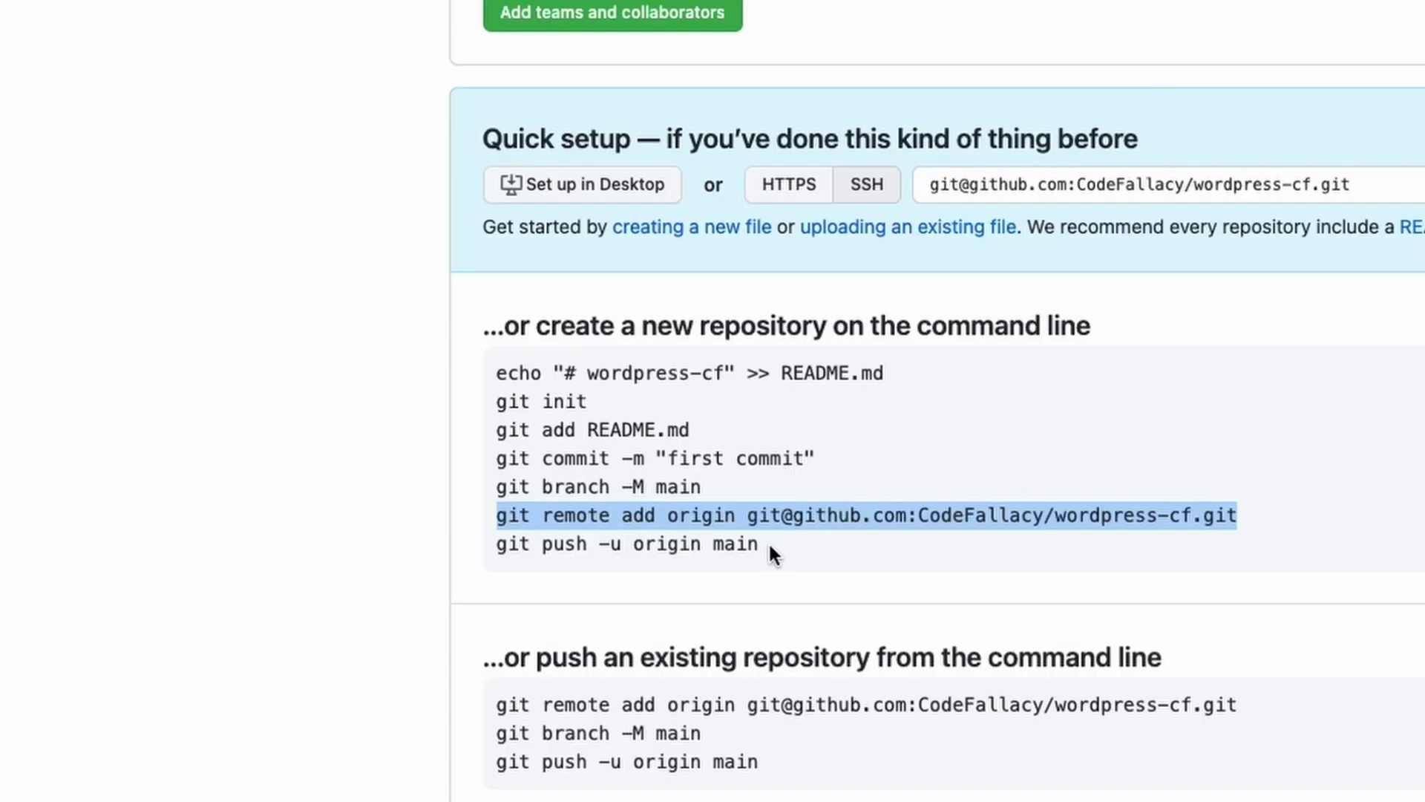
Push the main branch to origin with git push -u origin main
{"action": "left_click_drag", "start_coordinate": [769, 549], "coordinate": [483, 549]}
{"action": "right_click", "coordinate": [511, 549]}
{"action": "left_click", "coordinate": [540, 612]}
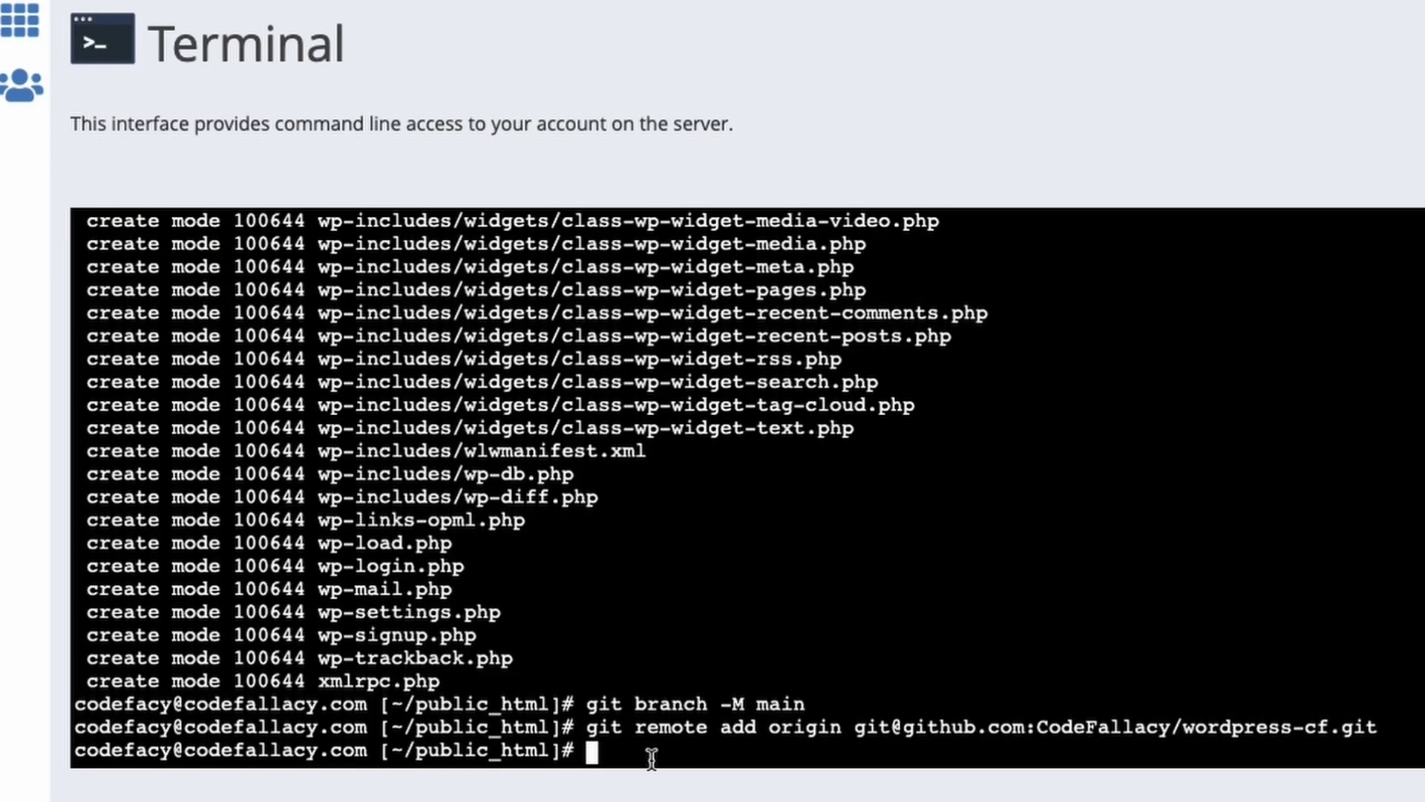
{"action": "right_click", "coordinate": [648, 751]}
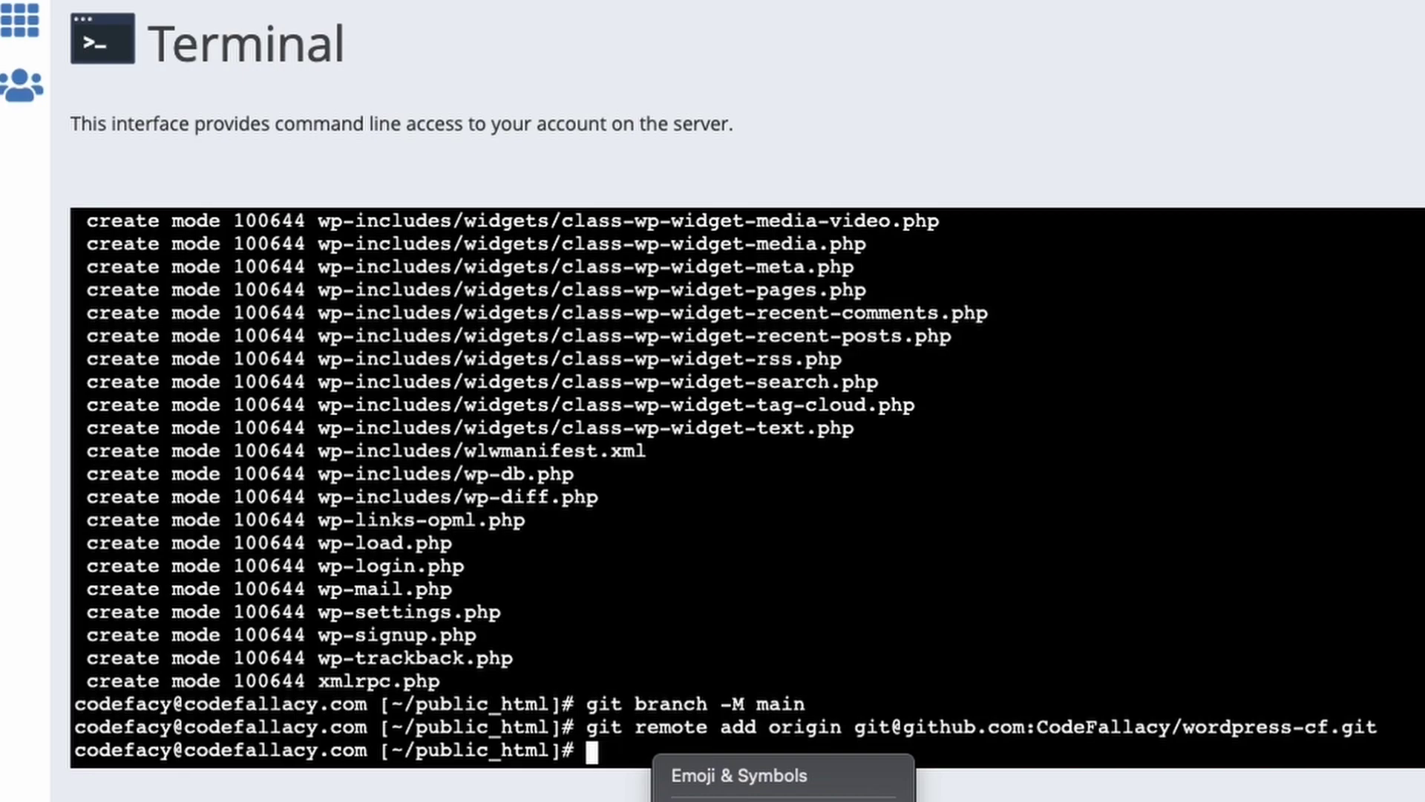
{"action": "key", "text": "super+v"}
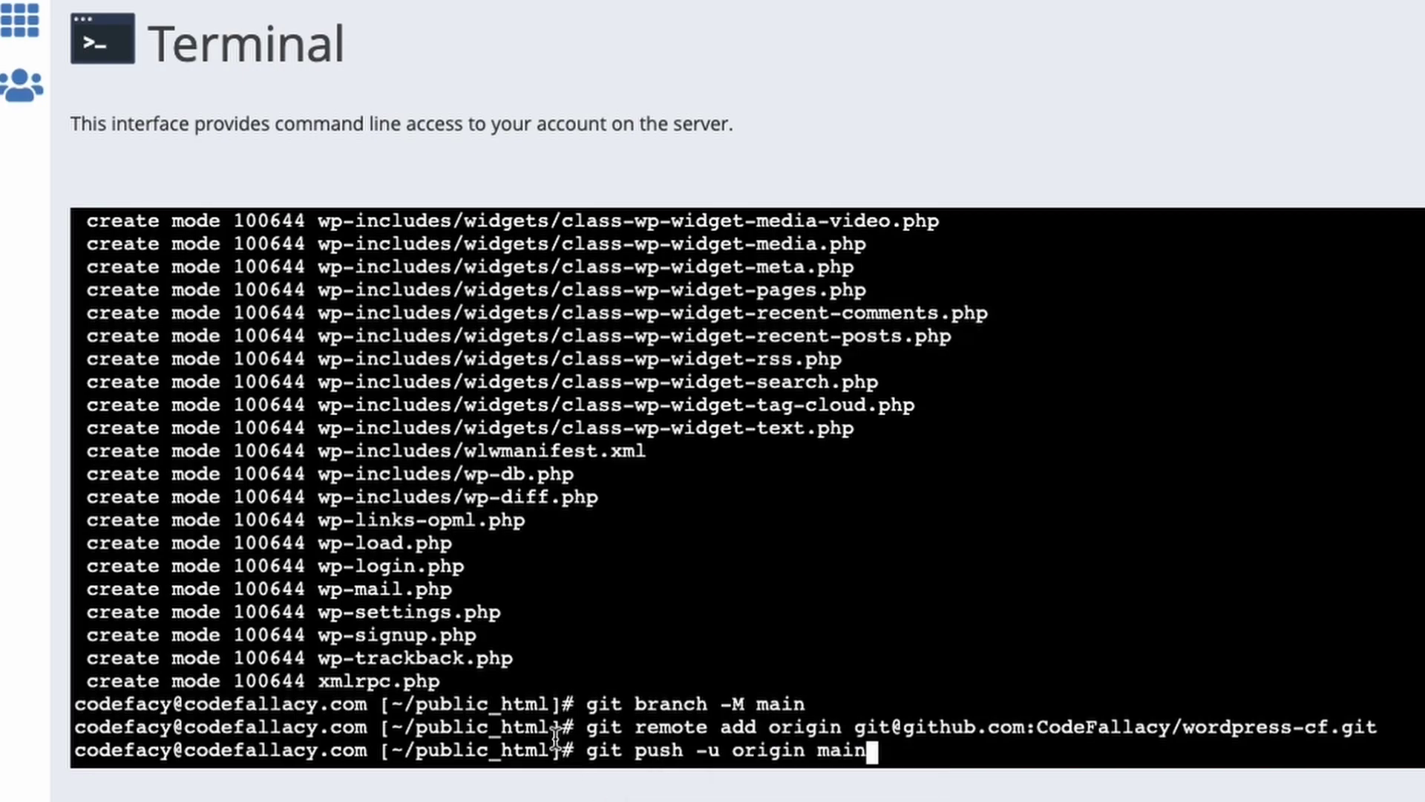
{"action": "key", "text": "Return"}
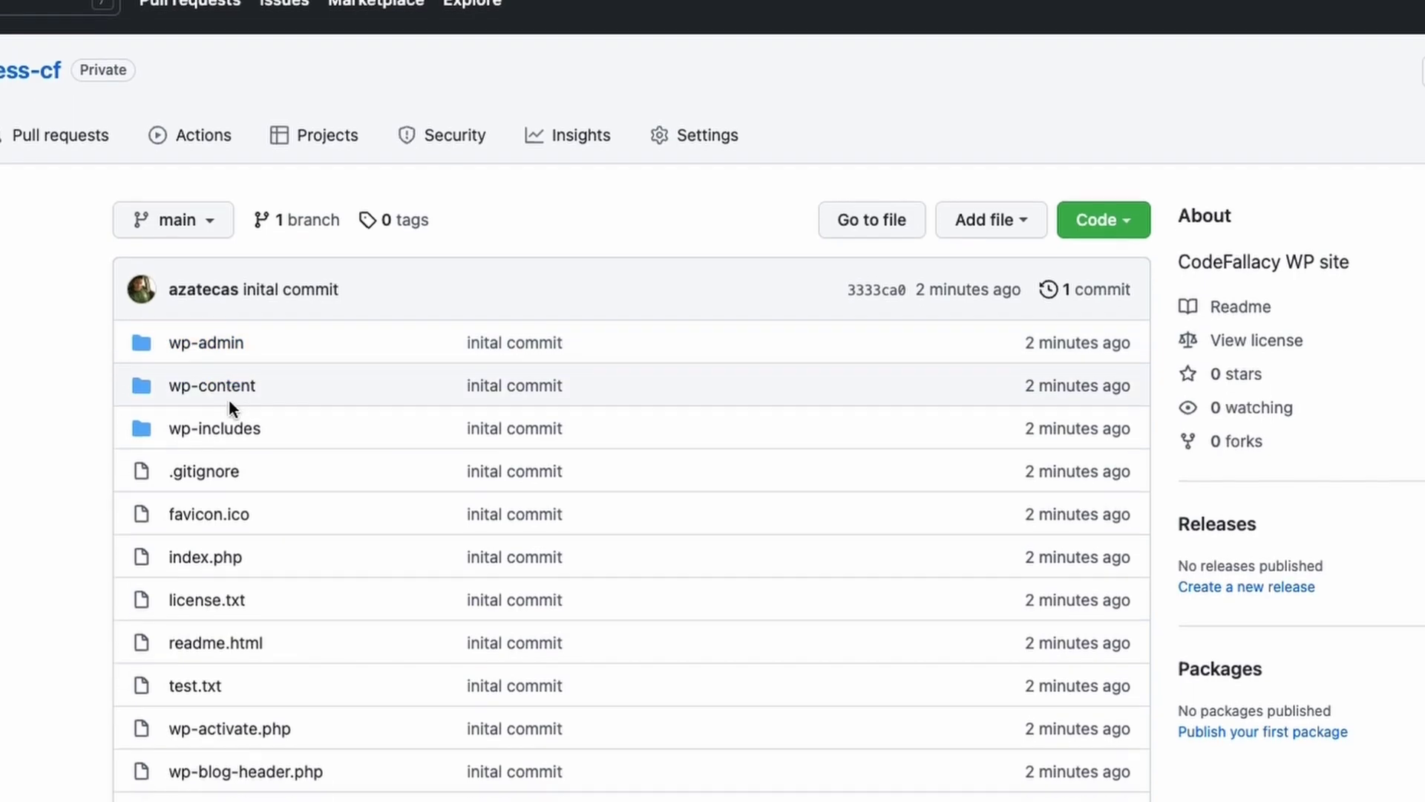
Scroll through wordpress-cf's file list showing wp-admin, wp-content and wp-includes from 'inital commit'
{"action": "scroll", "coordinate": [215, 668], "scroll_direction": "down", "scroll_amount": 9}
{"action": "scroll", "coordinate": [234, 661], "scroll_direction": "up", "scroll_amount": 6}
{"action": "scroll", "coordinate": [238, 670], "scroll_direction": "up", "scroll_amount": 3}
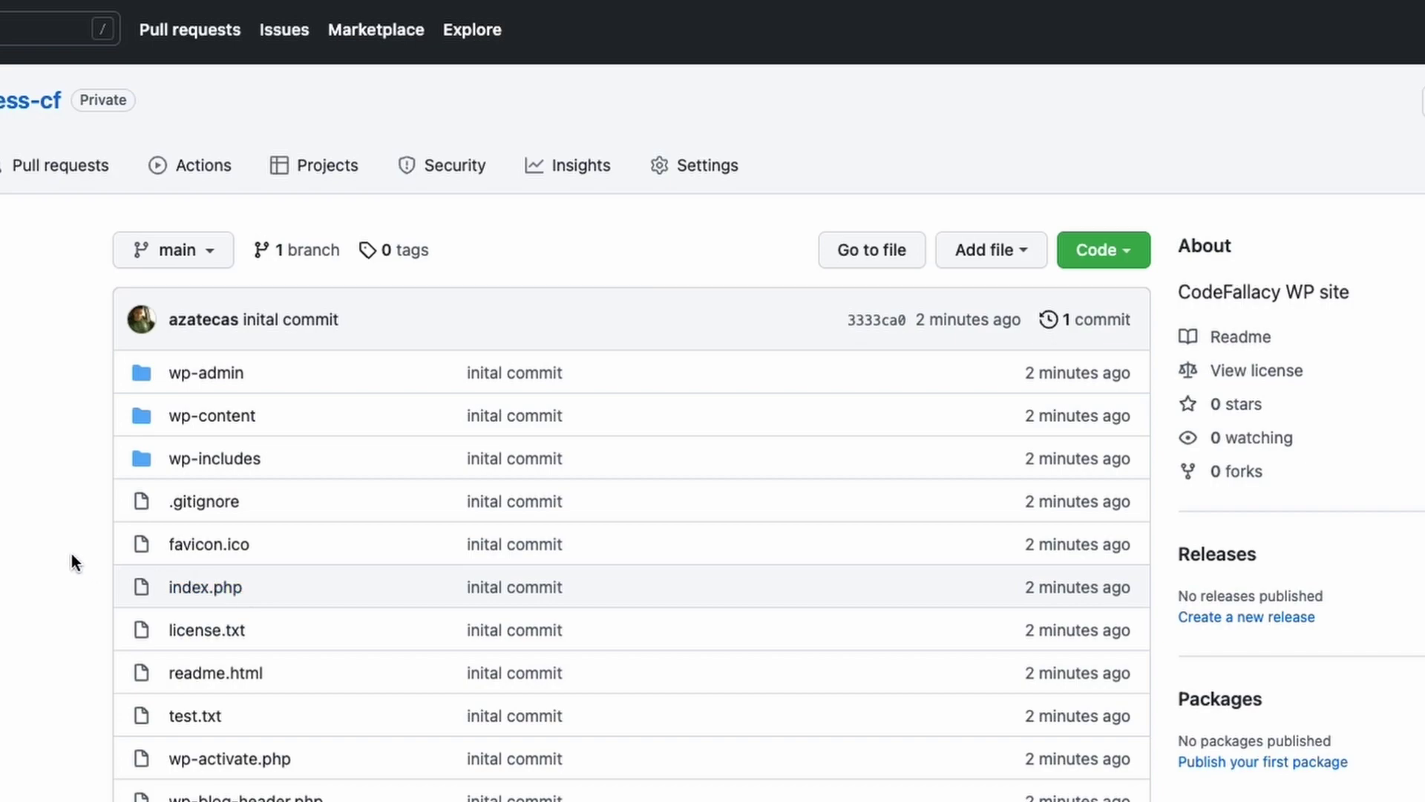